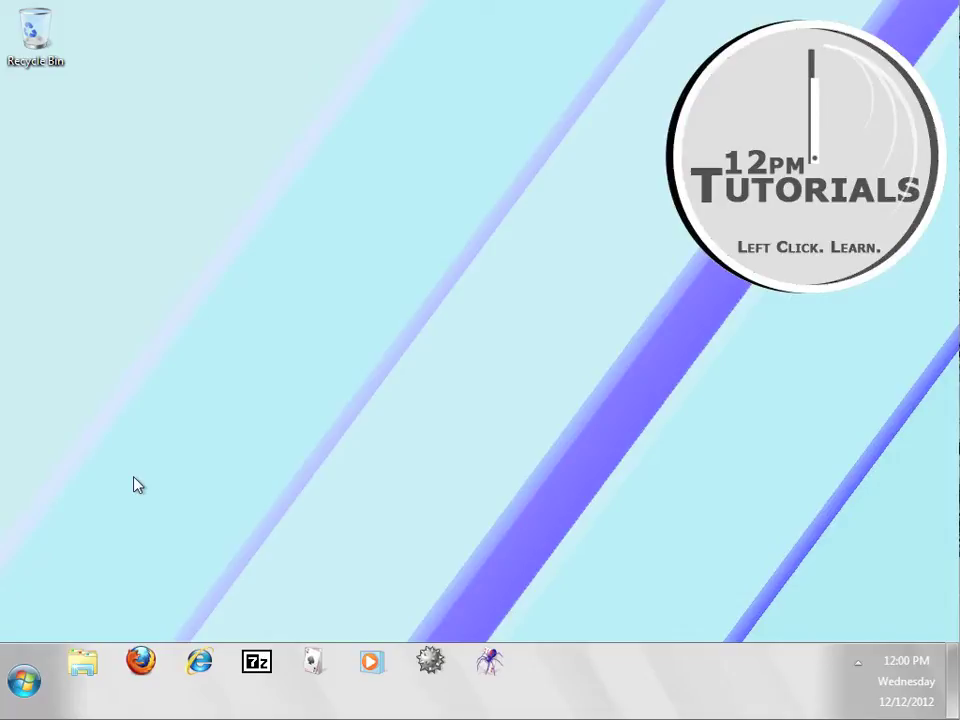
pyautogui.click(138, 658)
pyautogui.click(316, 52)
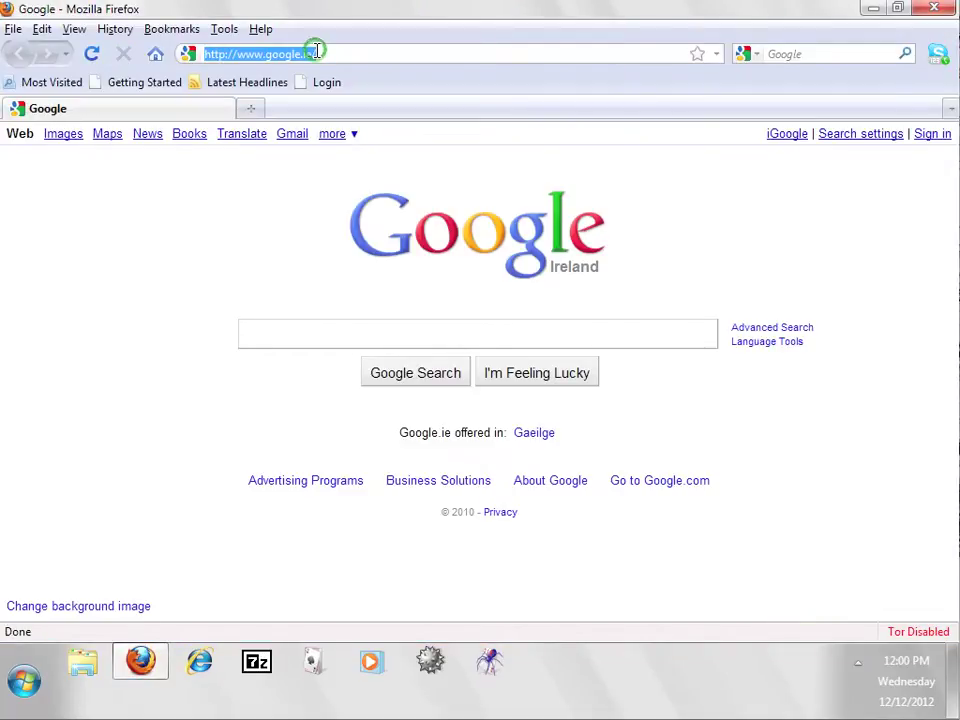
pyautogui.write('www.ga')
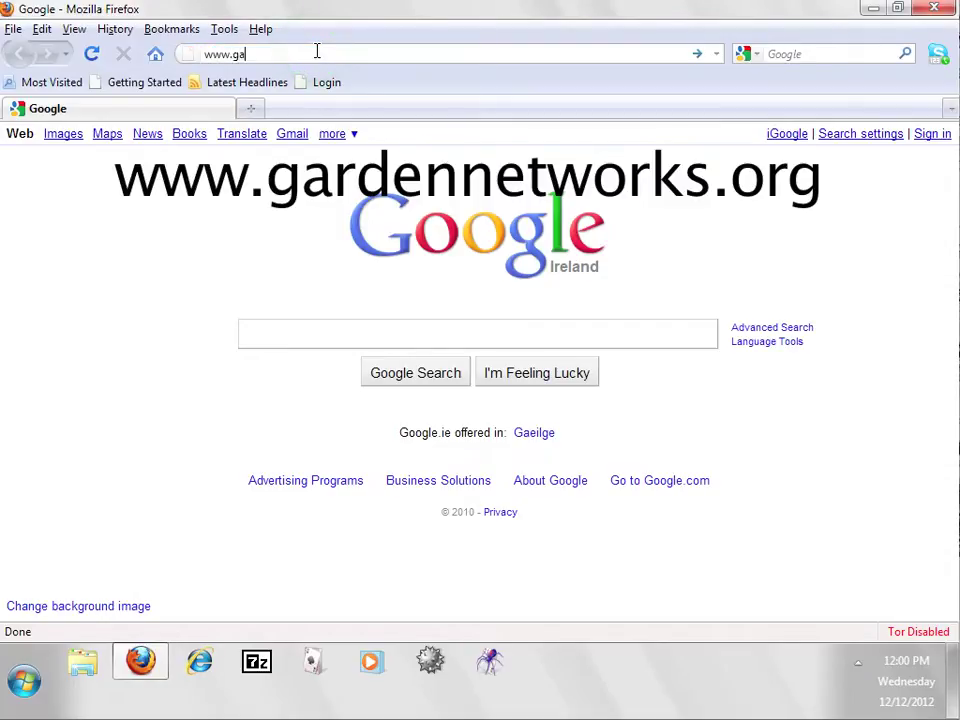
pyautogui.write('rdennetworks.')
pyautogui.write('org')
pyautogui.press('Return')
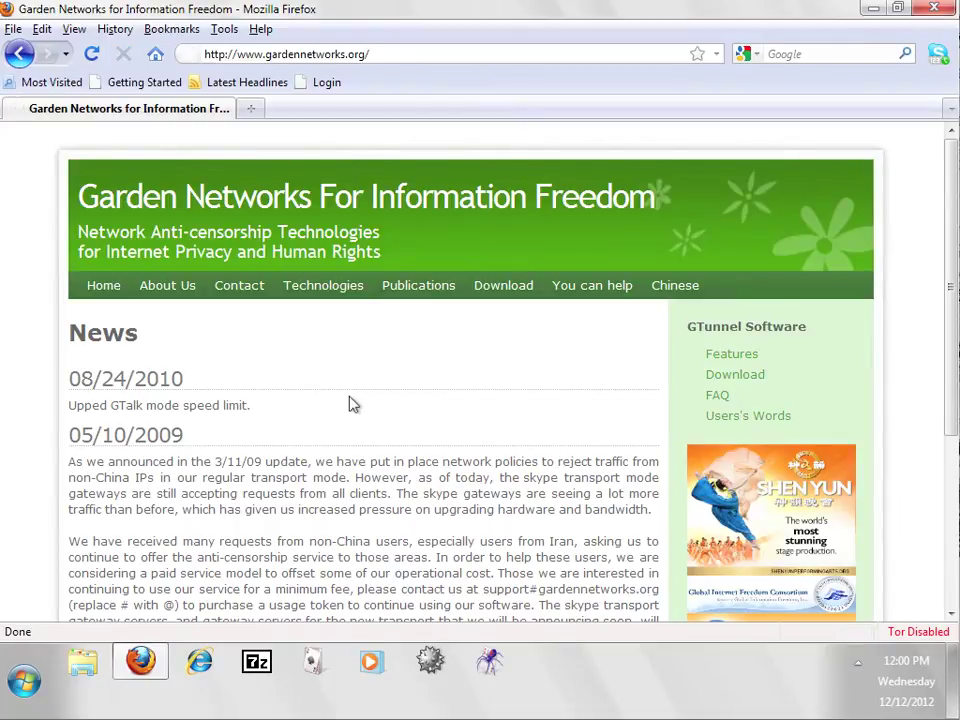
# Step: Download and save the GTunnel zip file from the site's download page
pyautogui.click(722, 378)
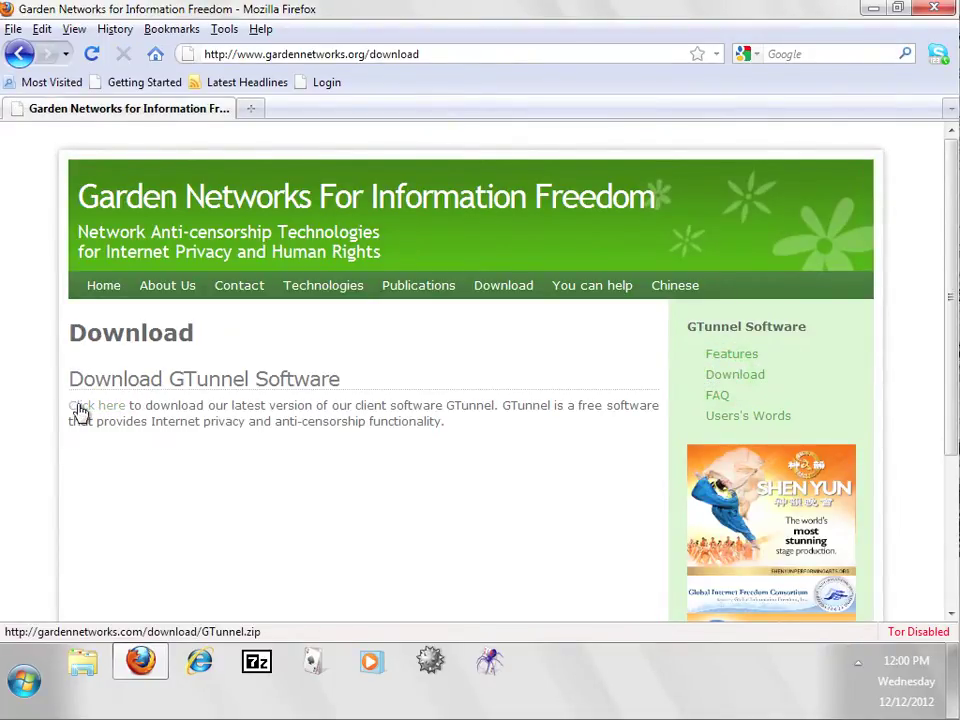
pyautogui.click(80, 412)
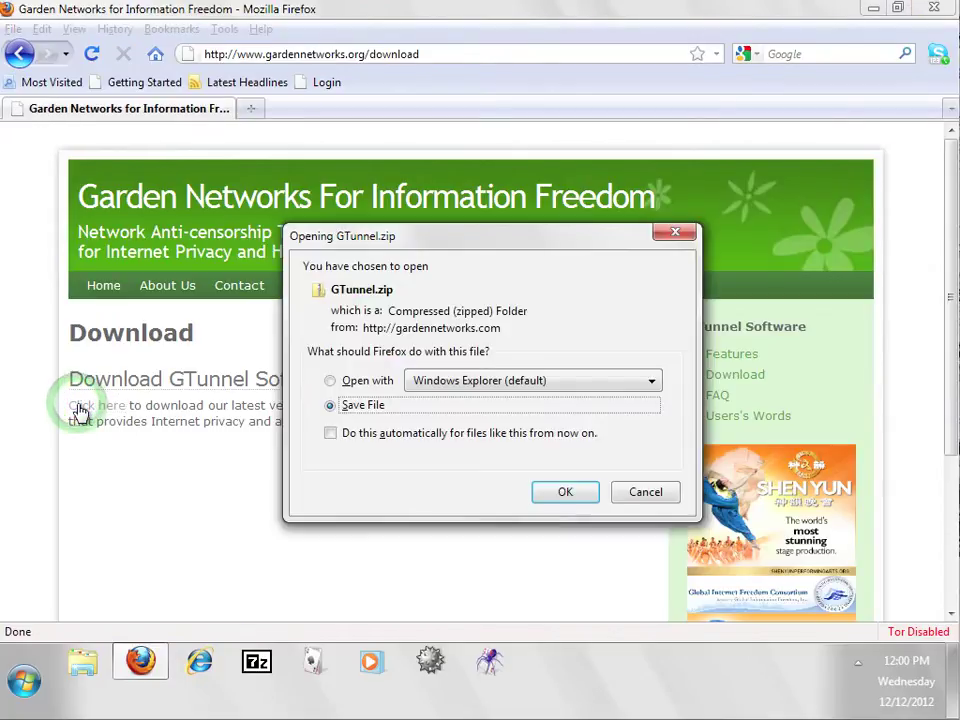
pyautogui.click(562, 492)
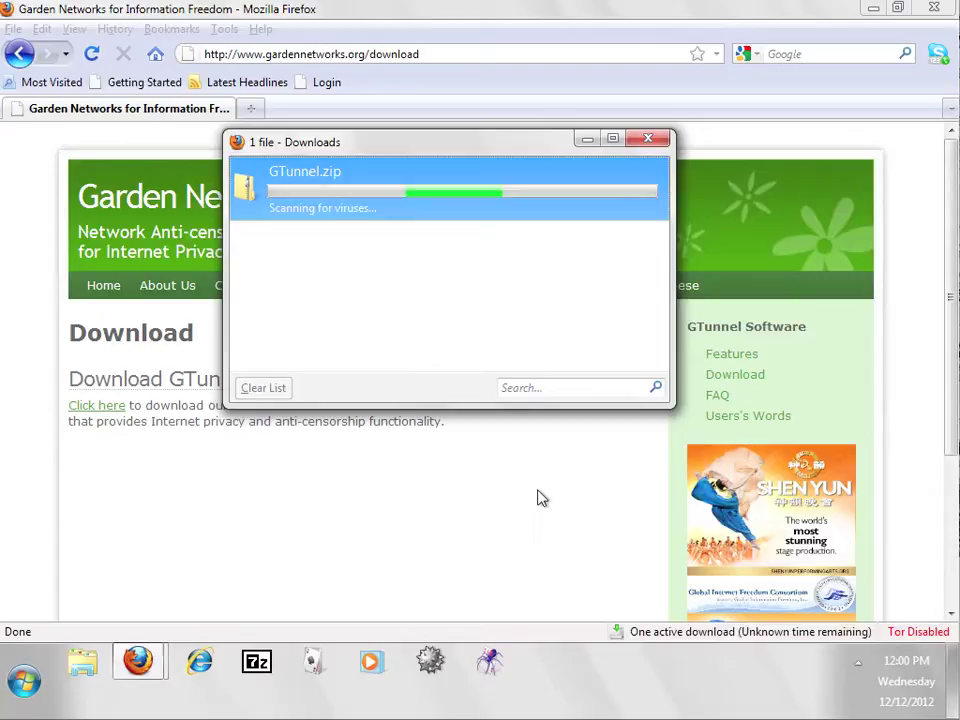
pyautogui.click(650, 139)
# Step: Close Firefox and select GTunnel.zip in the Downloads folder
pyautogui.click(928, 12)
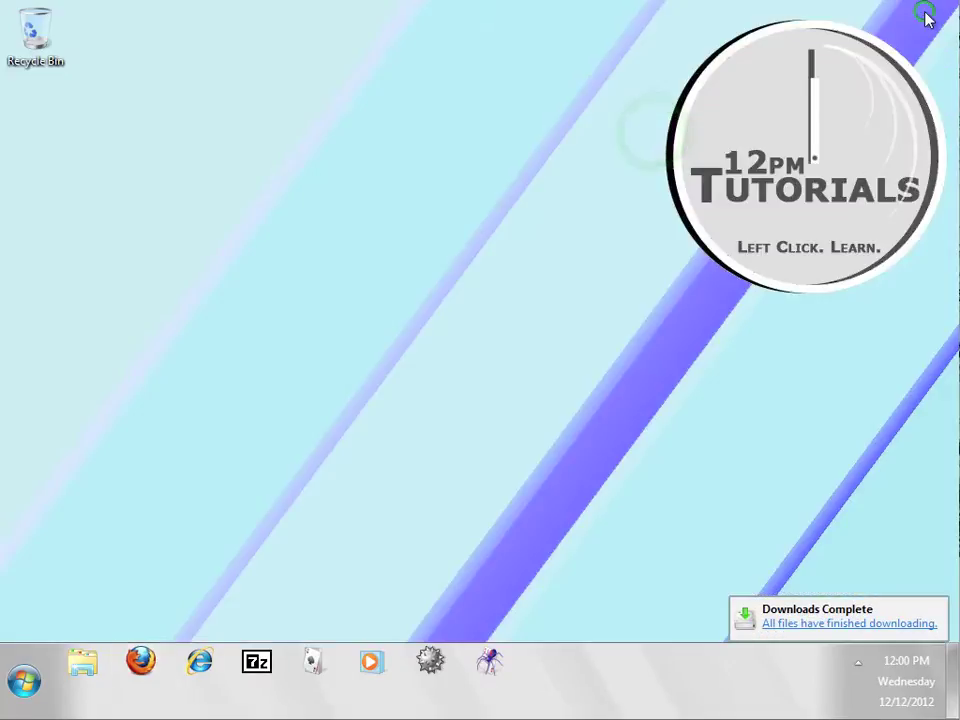
pyautogui.click(82, 662)
pyautogui.click(192, 190)
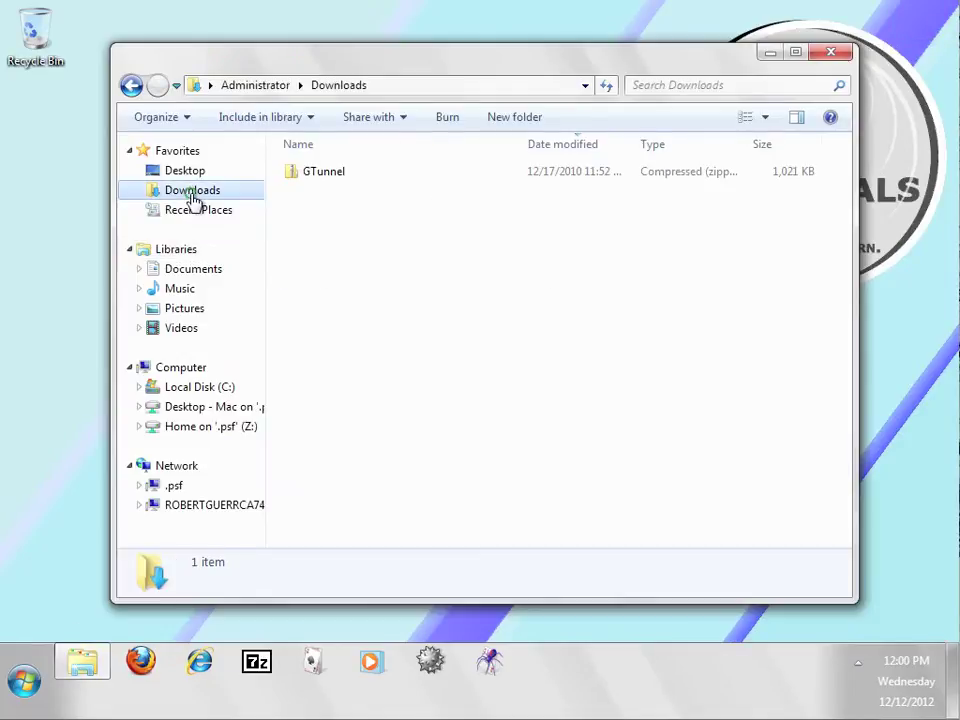
pyautogui.click(290, 180)
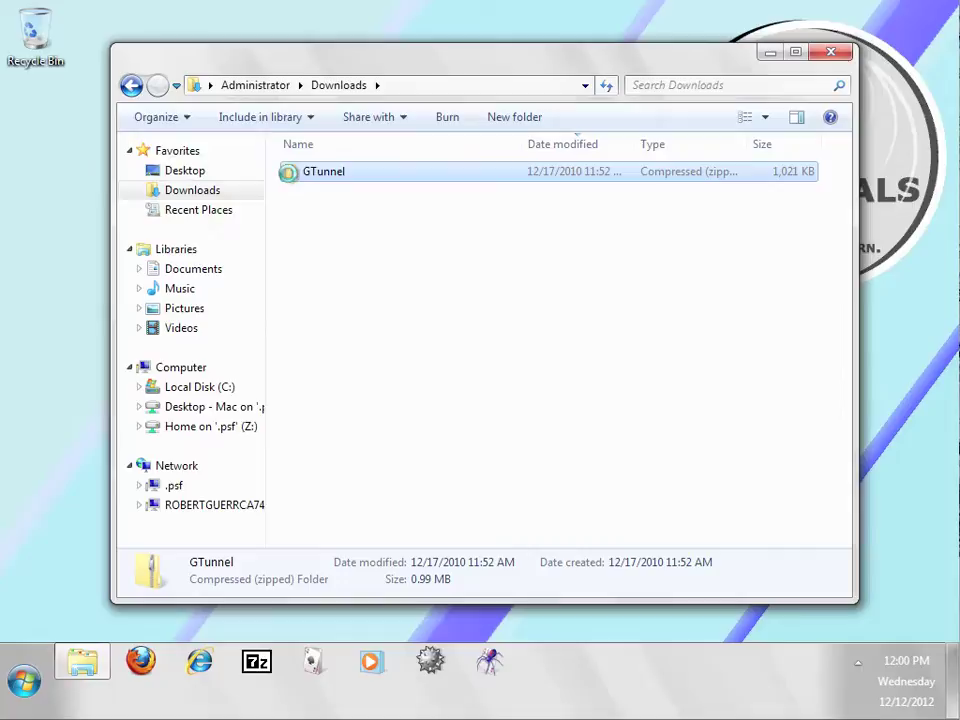
# Step: Extract GTunnel.zip with 7-Zip into a GTunnel folder and open it
pyautogui.rightClick(290, 179)
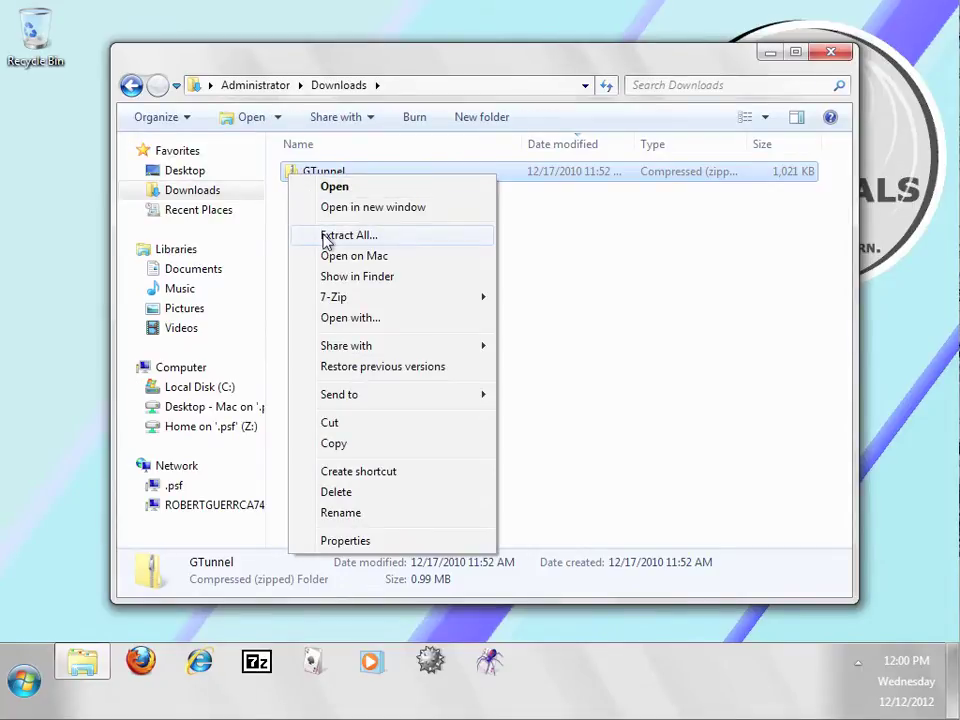
pyautogui.moveTo(334, 297)
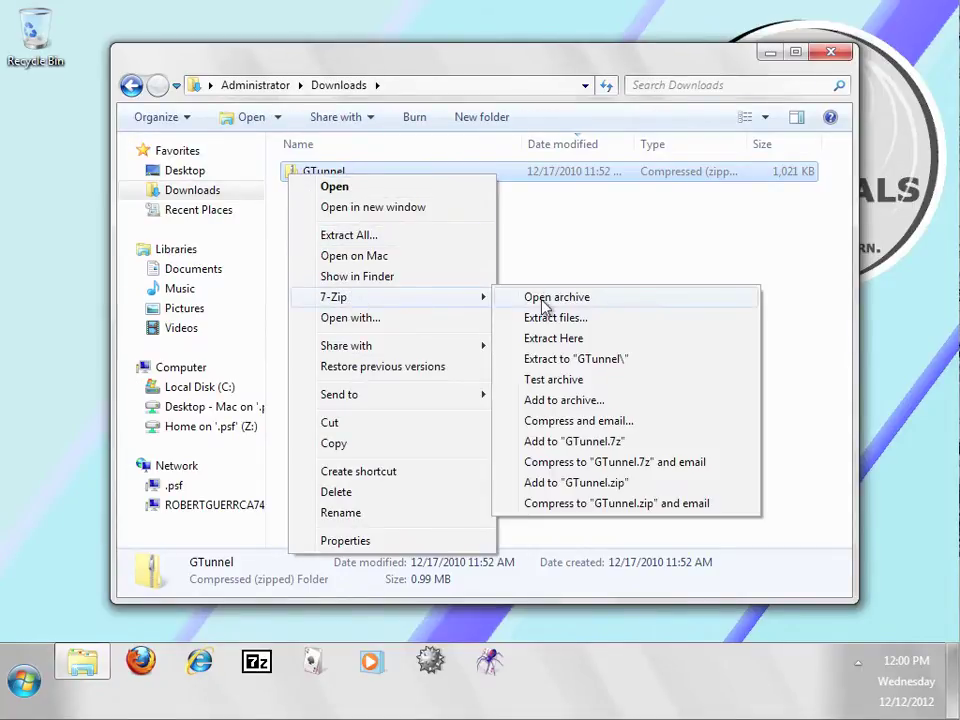
pyautogui.click(546, 320)
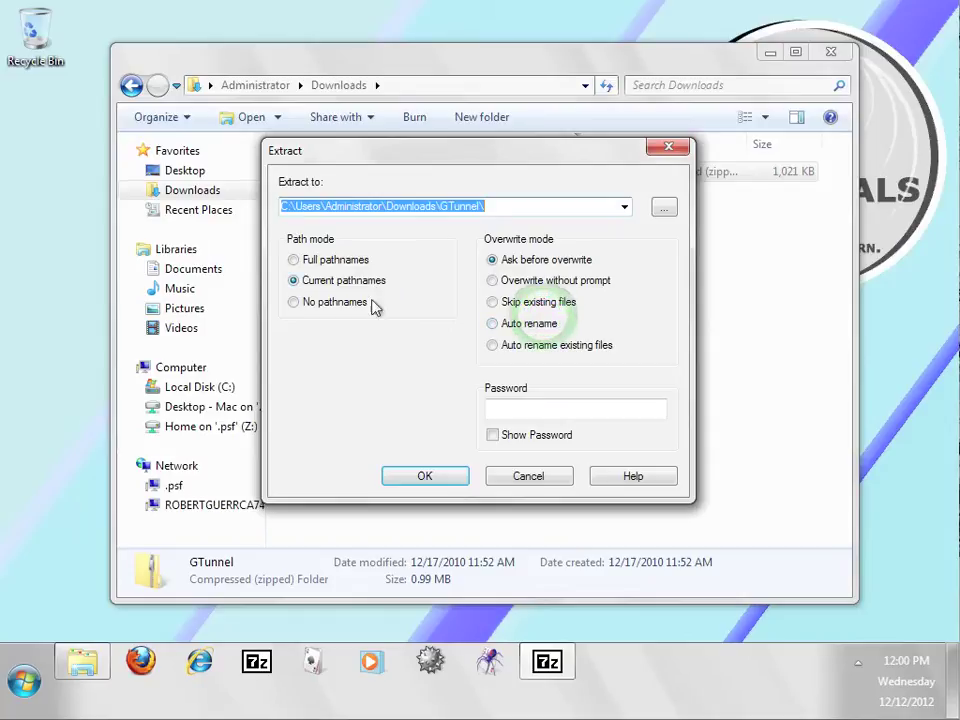
pyautogui.click(419, 478)
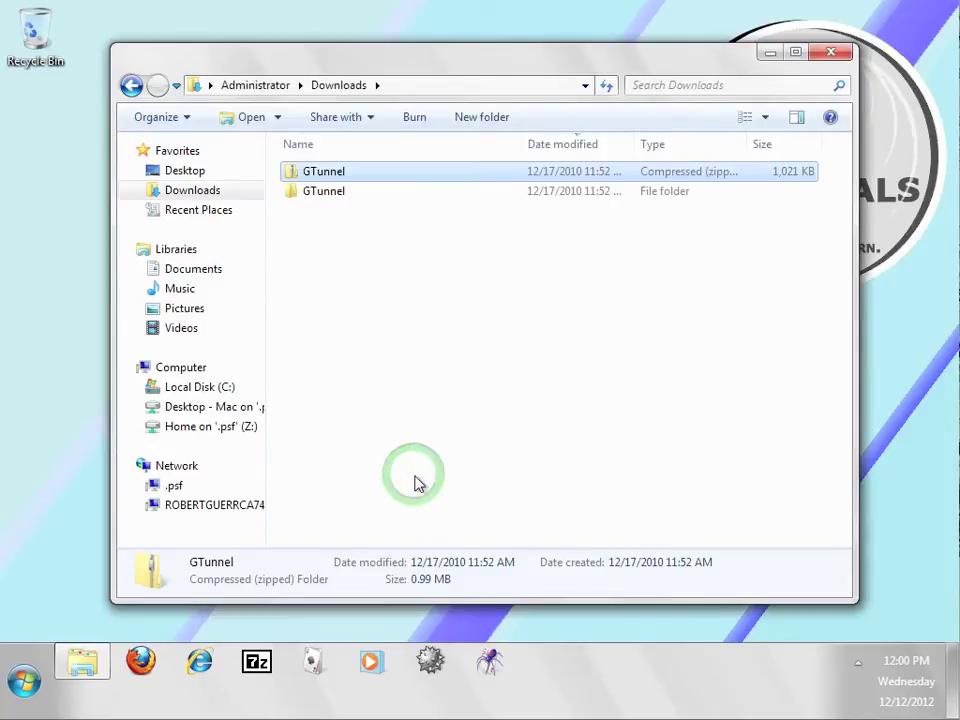
pyautogui.click(343, 248)
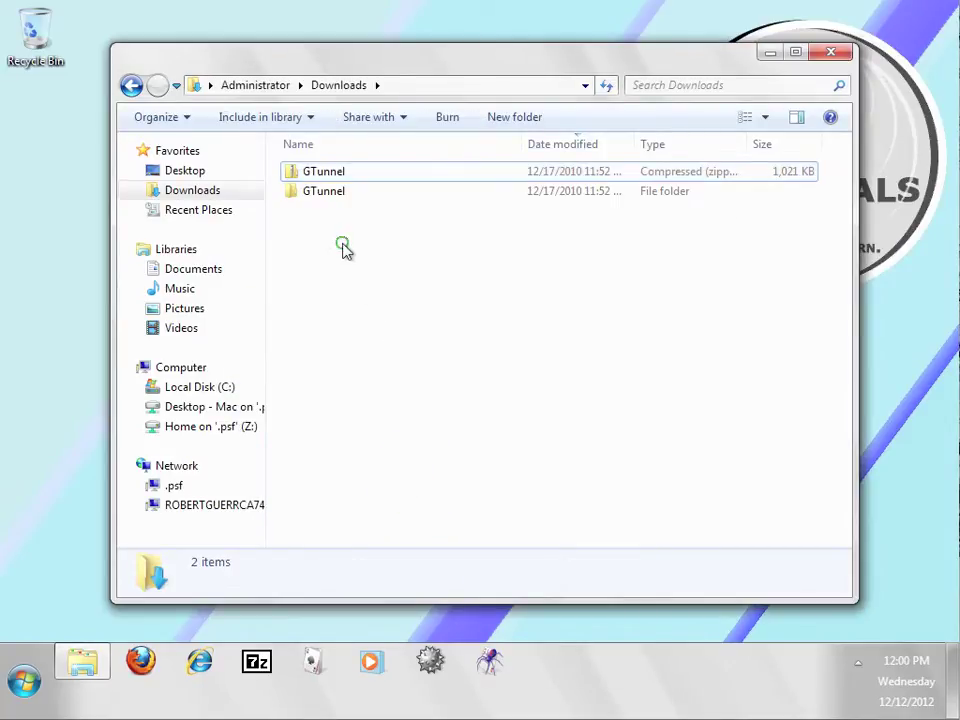
pyautogui.doubleClick(293, 192)
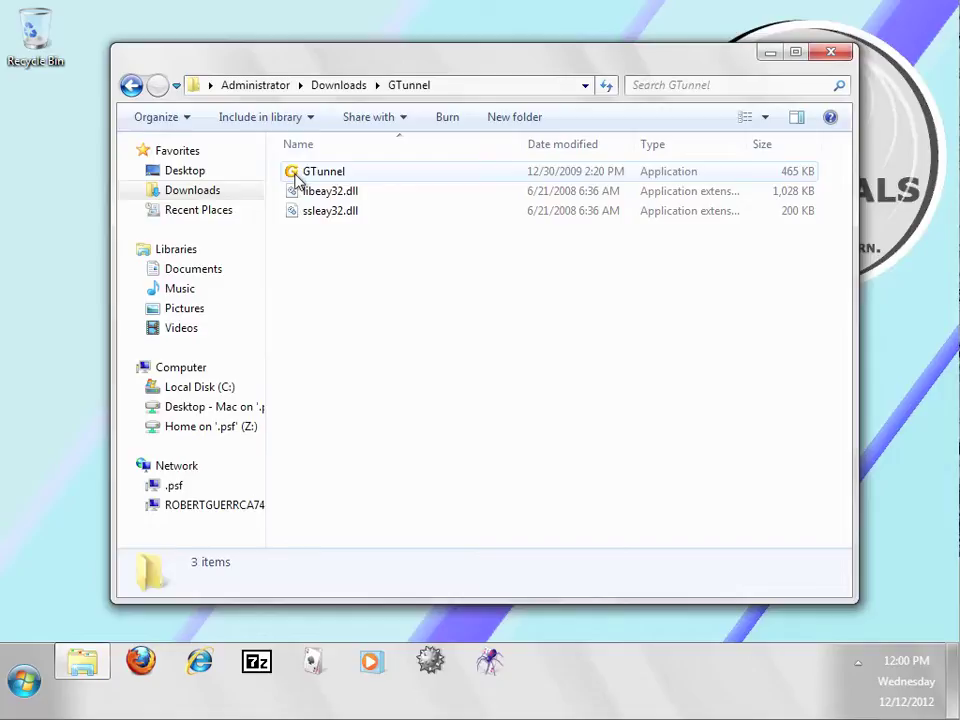
# Step: Launch GTunnel.exe and open its Settings menu
pyautogui.doubleClick(296, 174)
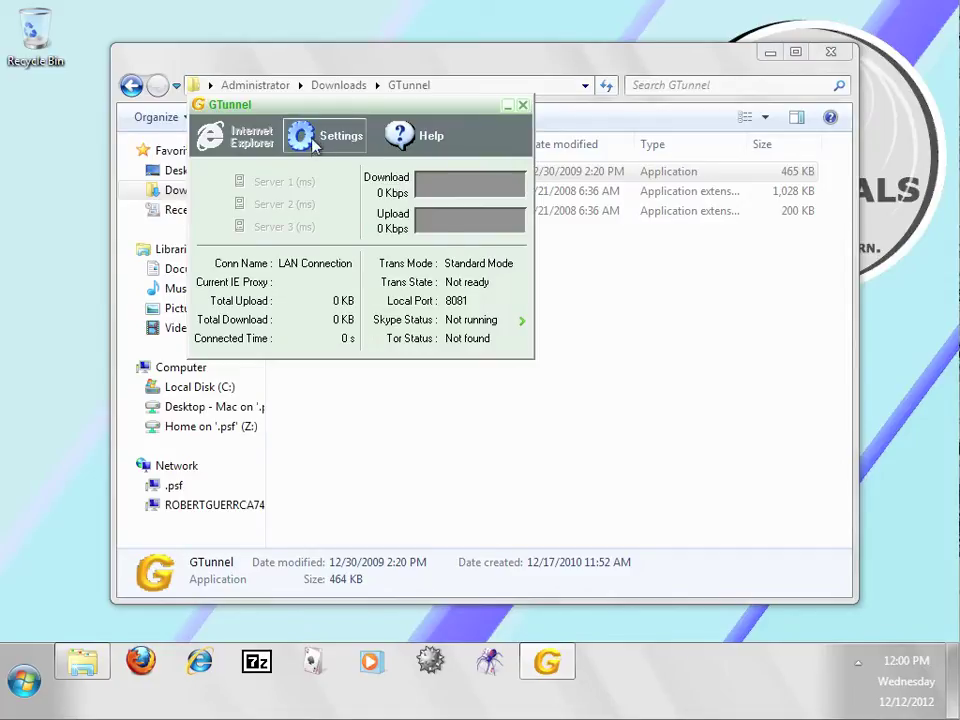
pyautogui.click(301, 135)
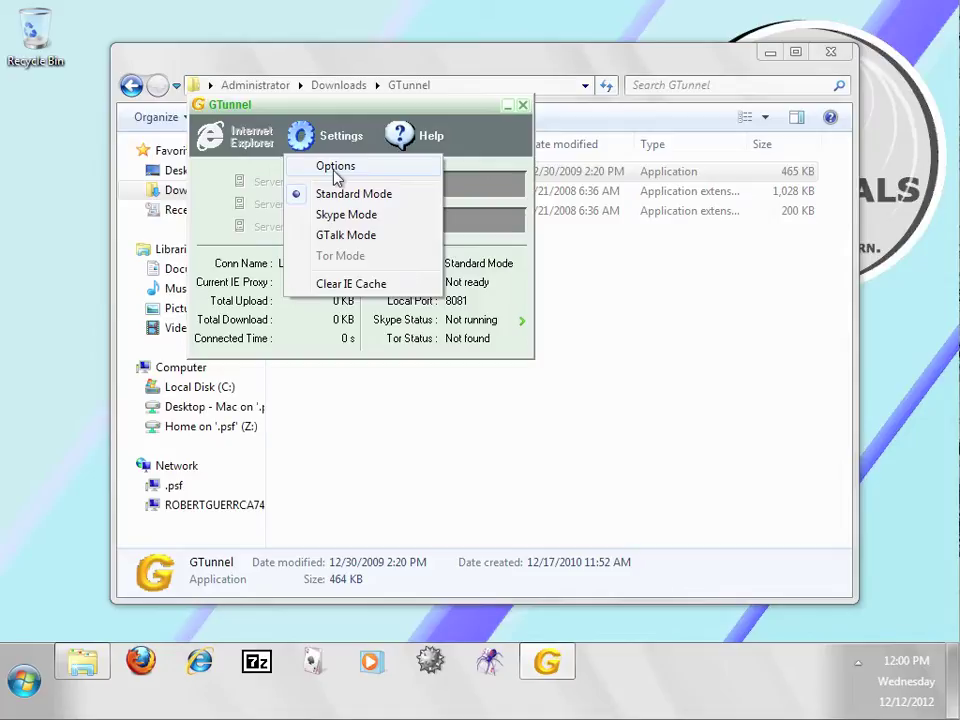
# Step: Enable 'Clear Internet Explorer cache on exit' in Options and show the Transport settings
pyautogui.click(337, 168)
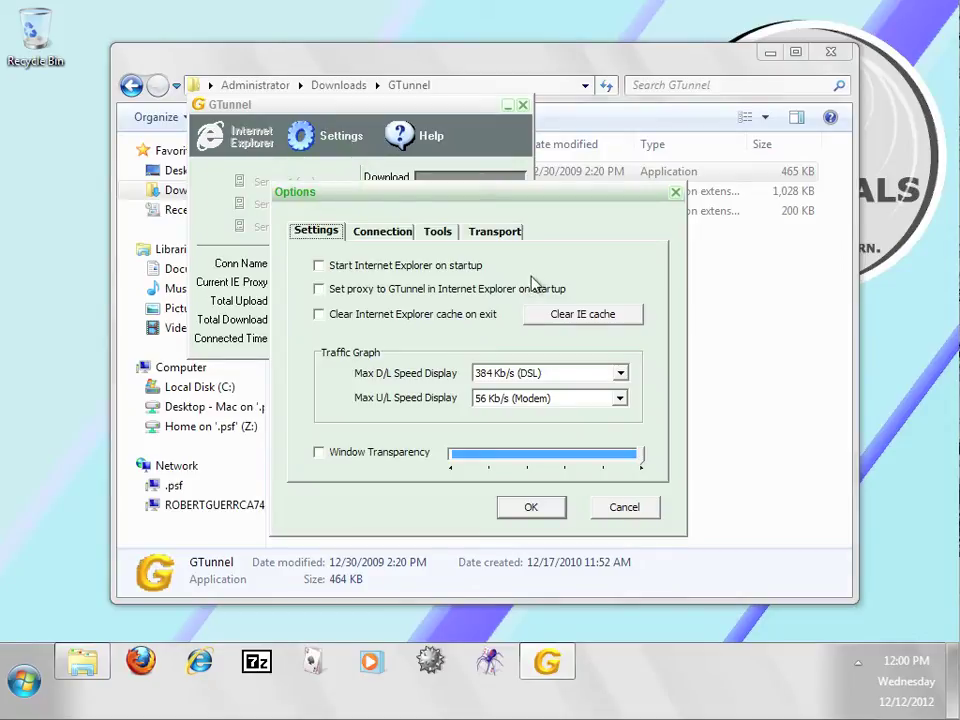
pyautogui.click(318, 314)
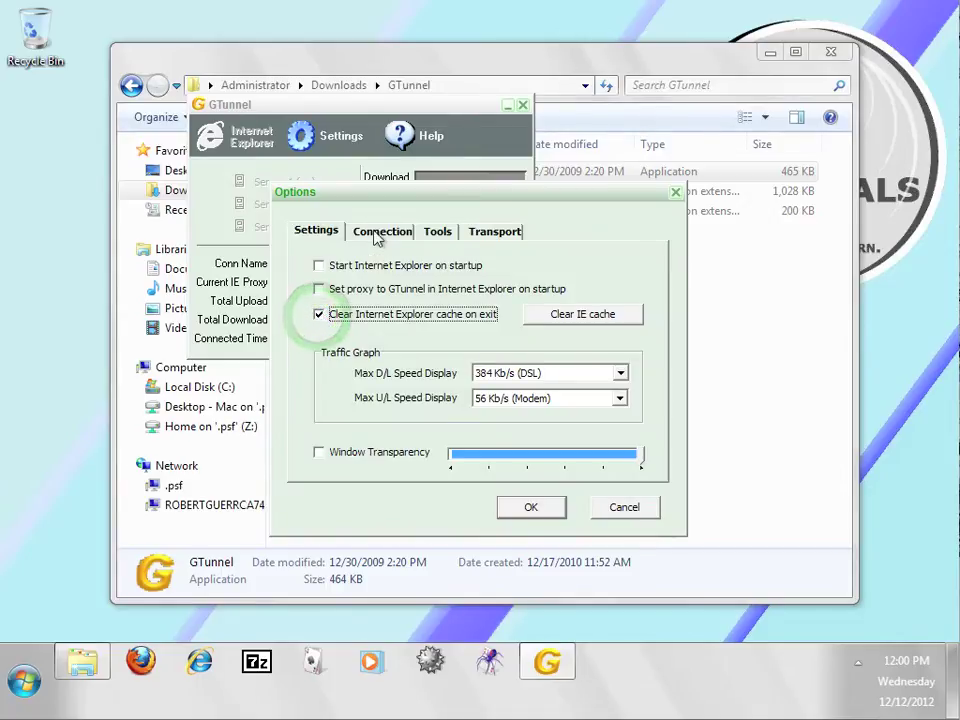
pyautogui.click(490, 231)
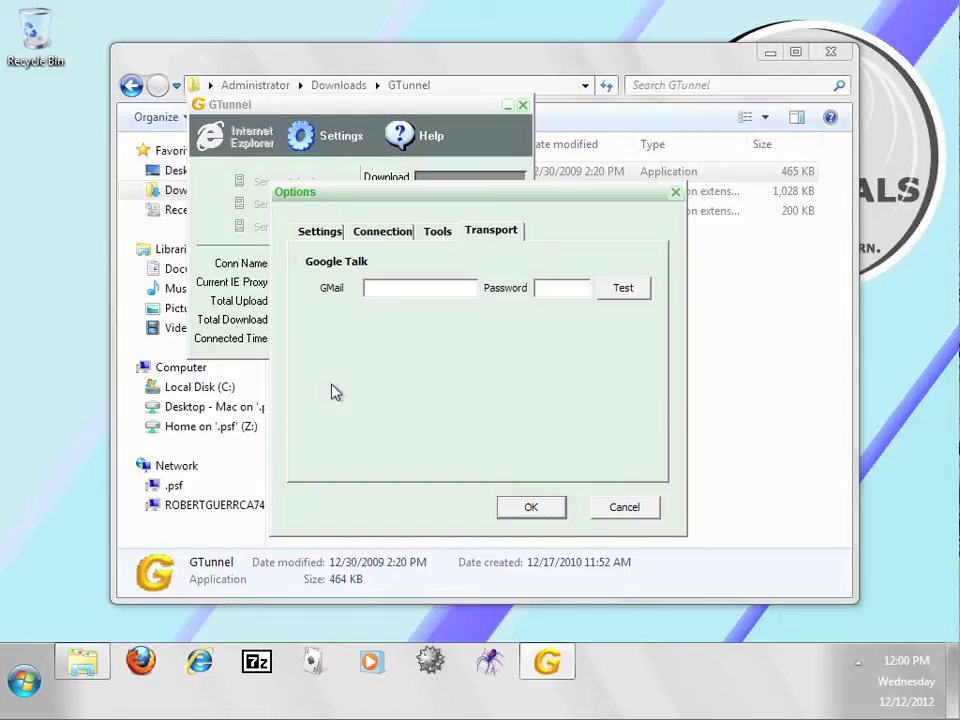
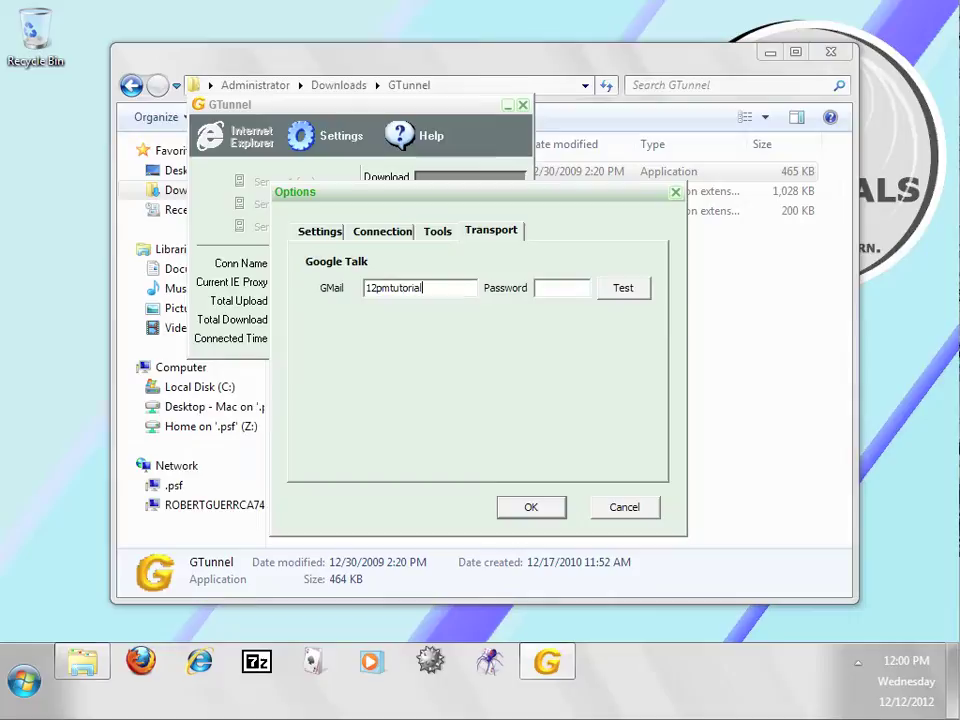
# Step: Enter the GMail address and password, pass the connection test, and save the options
pyautogui.write('***')
pyautogui.click(620, 287)
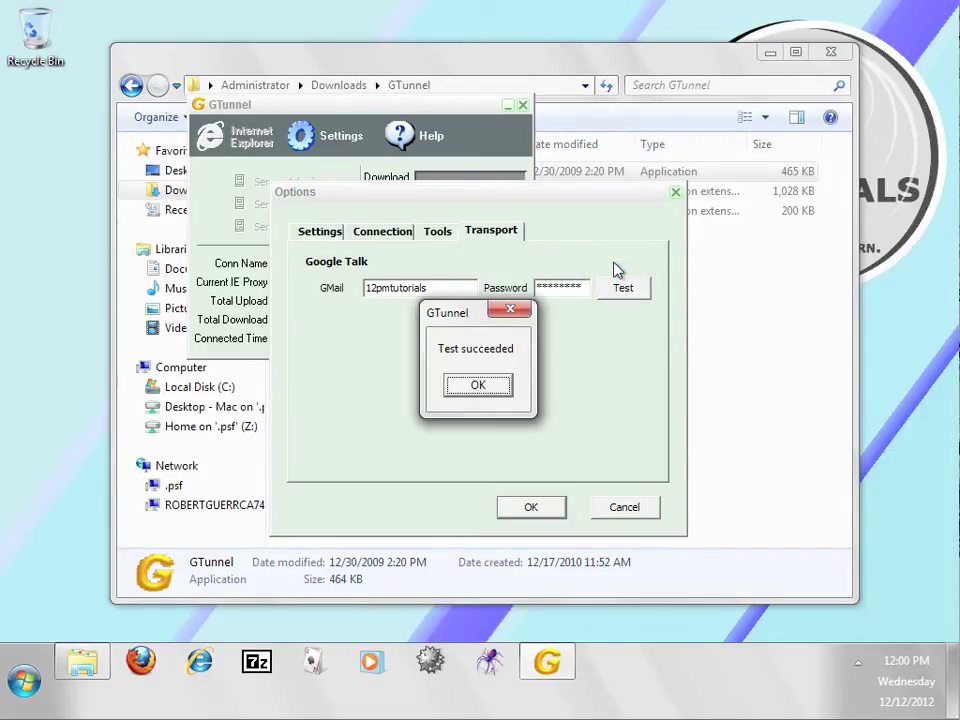
pyautogui.click(475, 392)
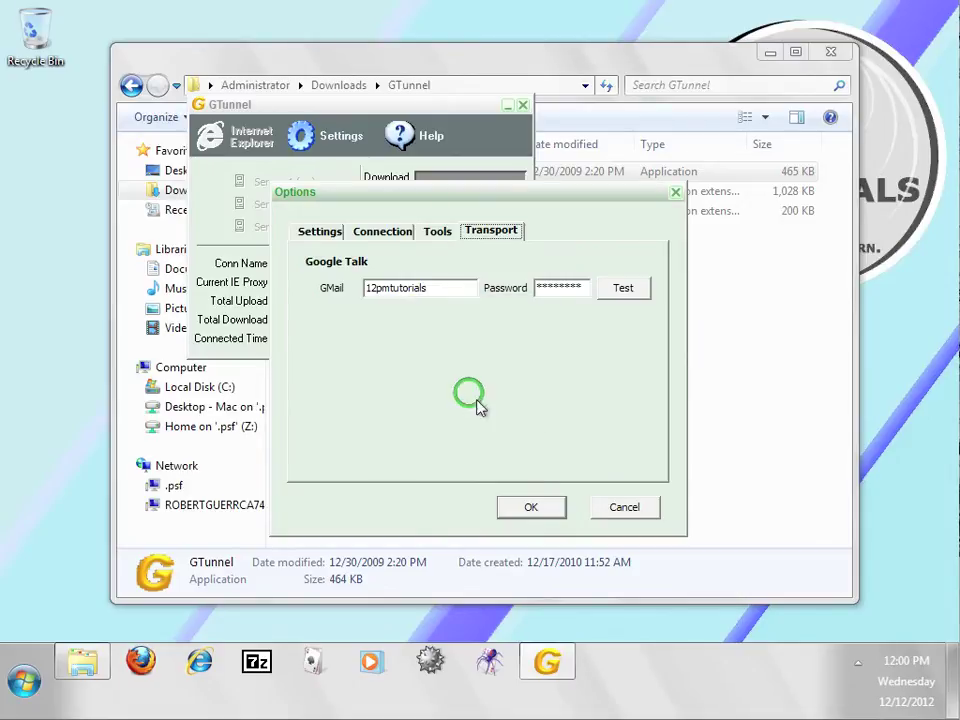
pyautogui.click(539, 507)
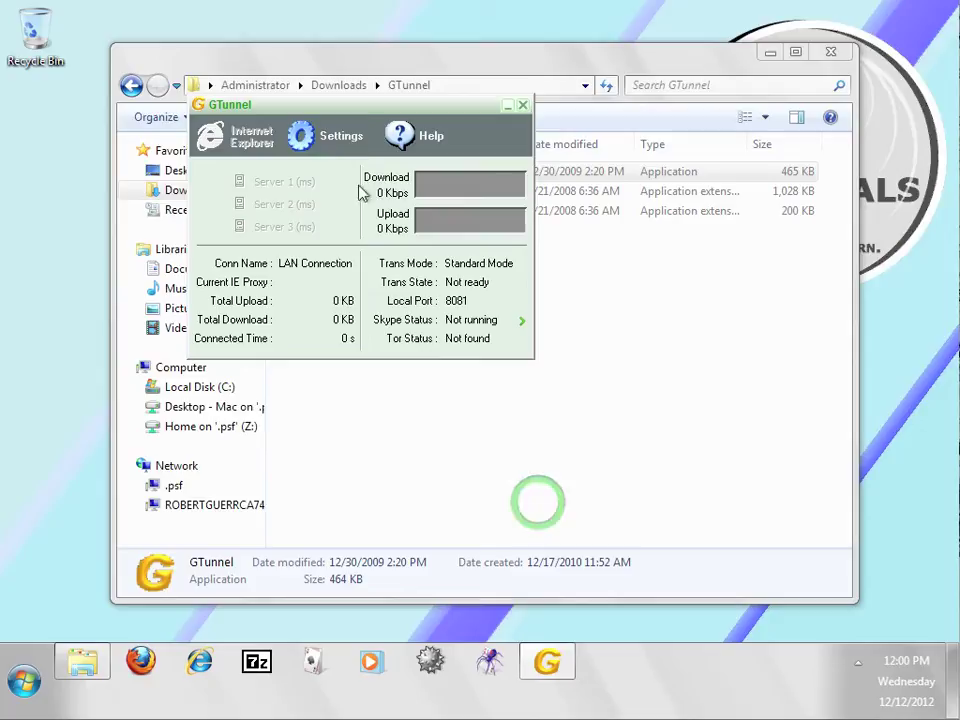
# Step: Switch GTunnel to GTalk Mode so it is ready on port 8081
pyautogui.click(337, 143)
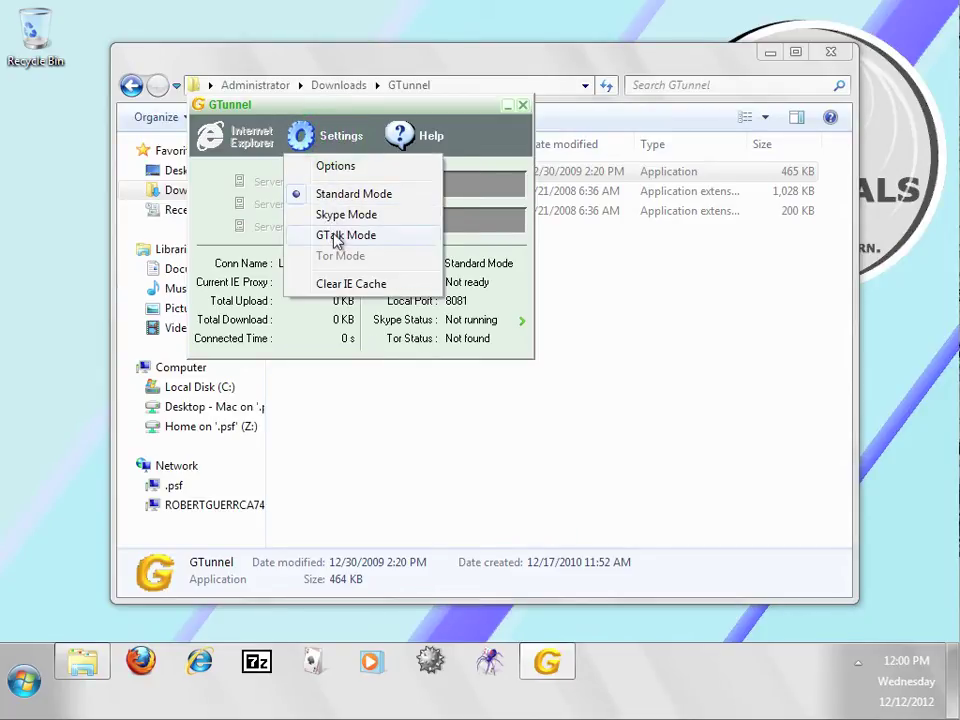
pyautogui.click(336, 236)
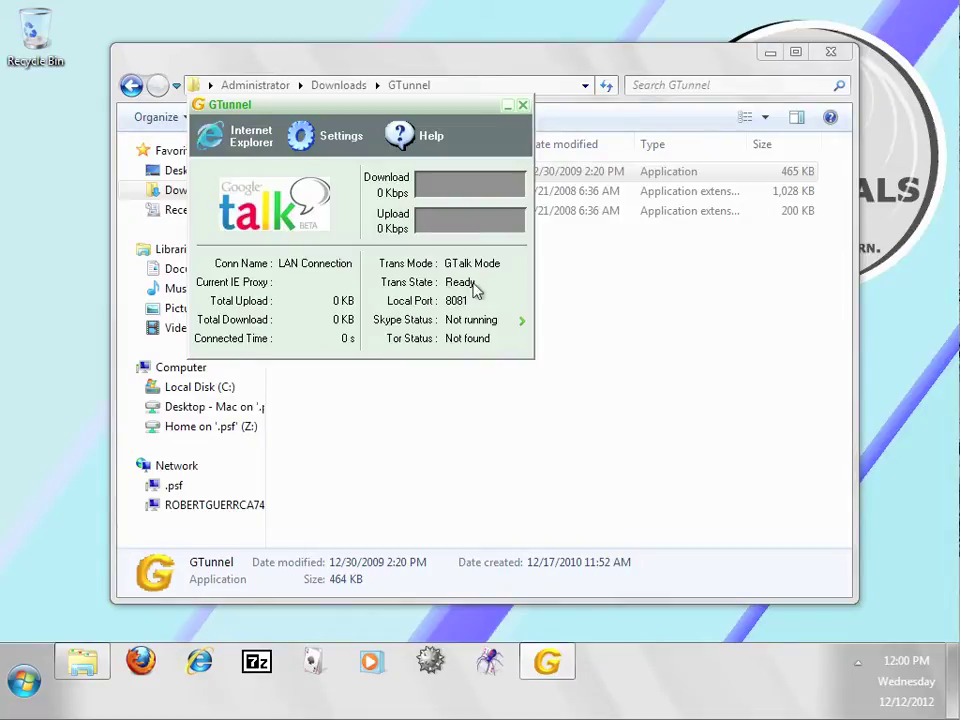
# Step: Launch Internet Explorer from GTunnel, accepting the 'Proxy not set in IE' prompt
pyautogui.click(210, 140)
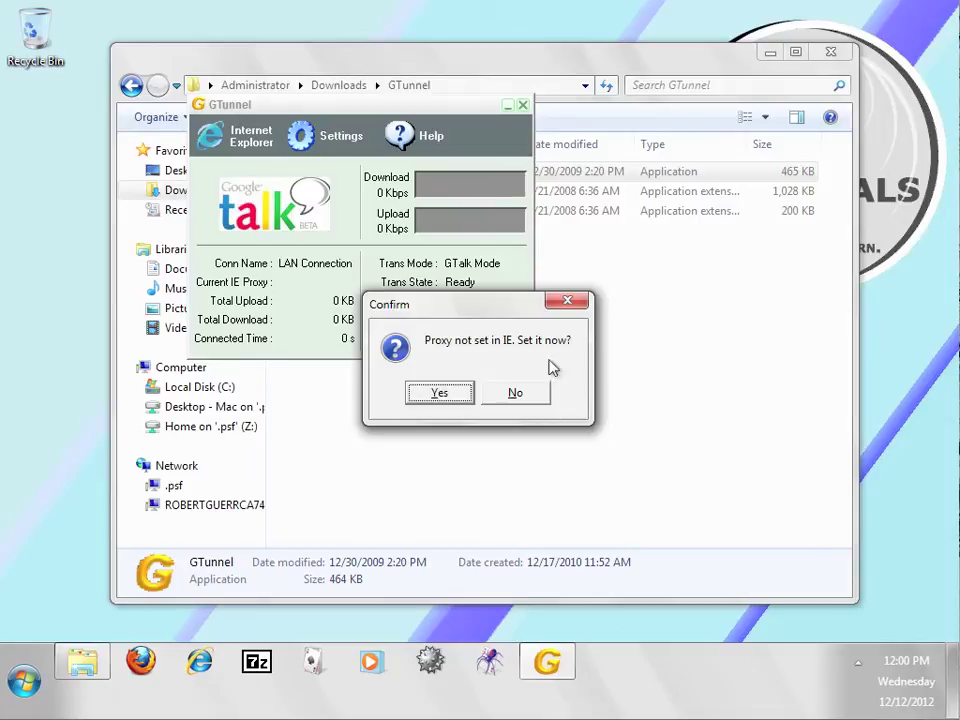
pyautogui.click(439, 394)
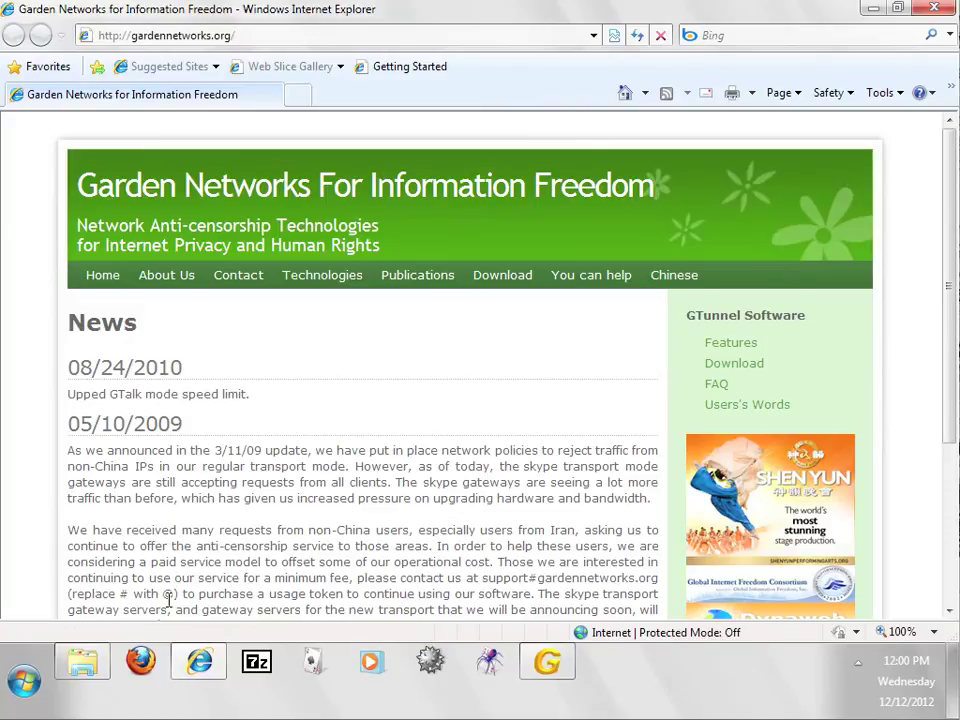
pyautogui.click(148, 660)
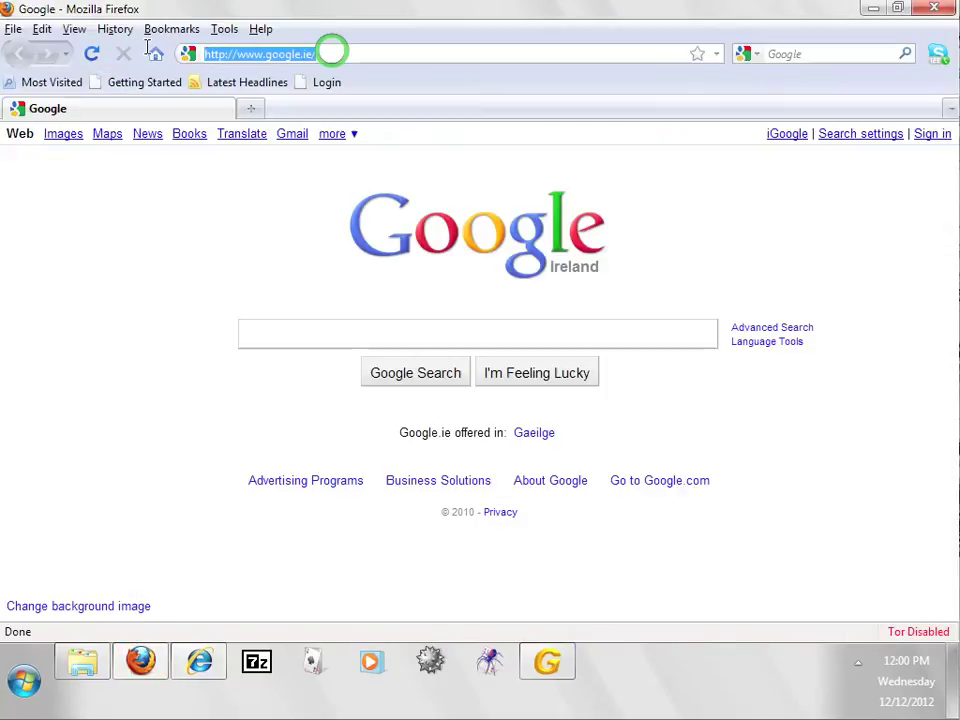
pyautogui.write('www.checkip.o')
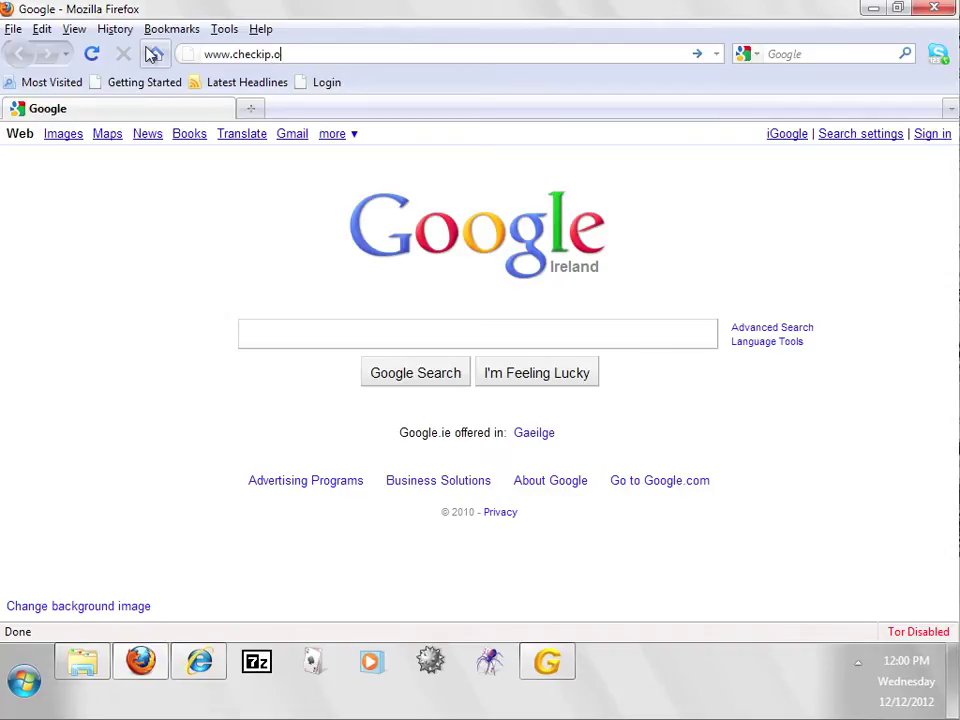
pyautogui.write('g')
pyautogui.press('Return')
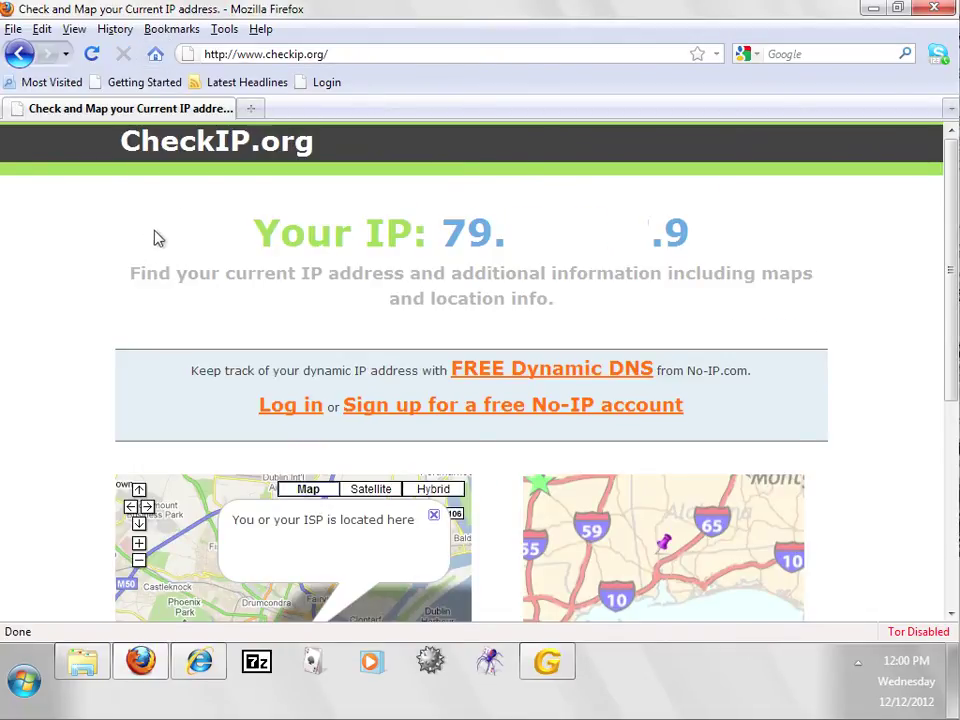
# Step: Minimize Firefox and load checkip.org in Internet Explorer
pyautogui.click(873, 9)
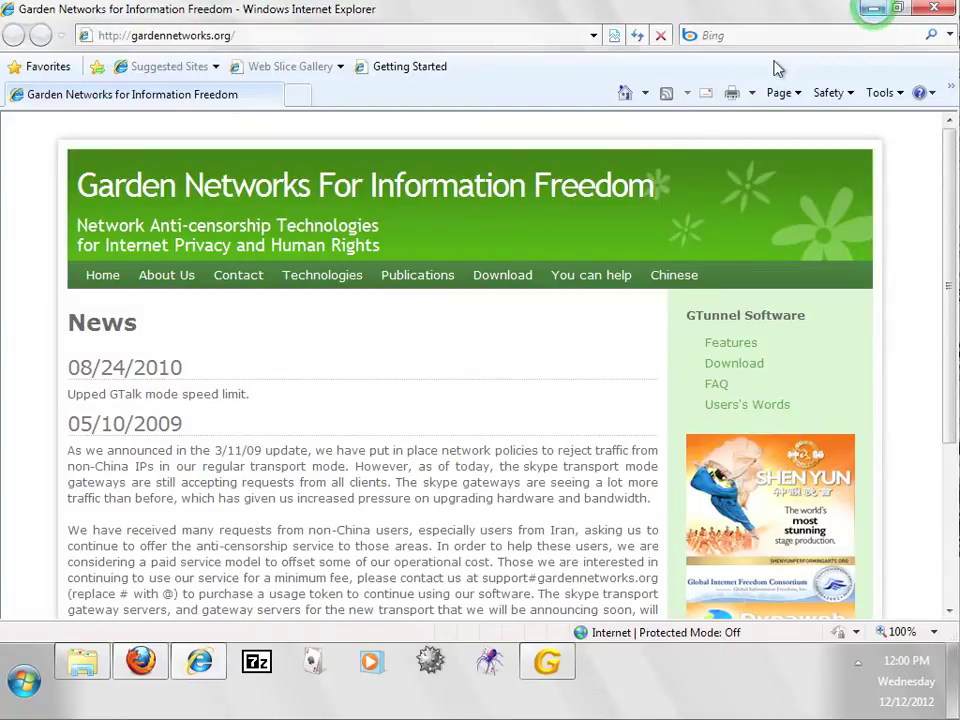
pyautogui.click(300, 33)
pyautogui.write('checkip.')
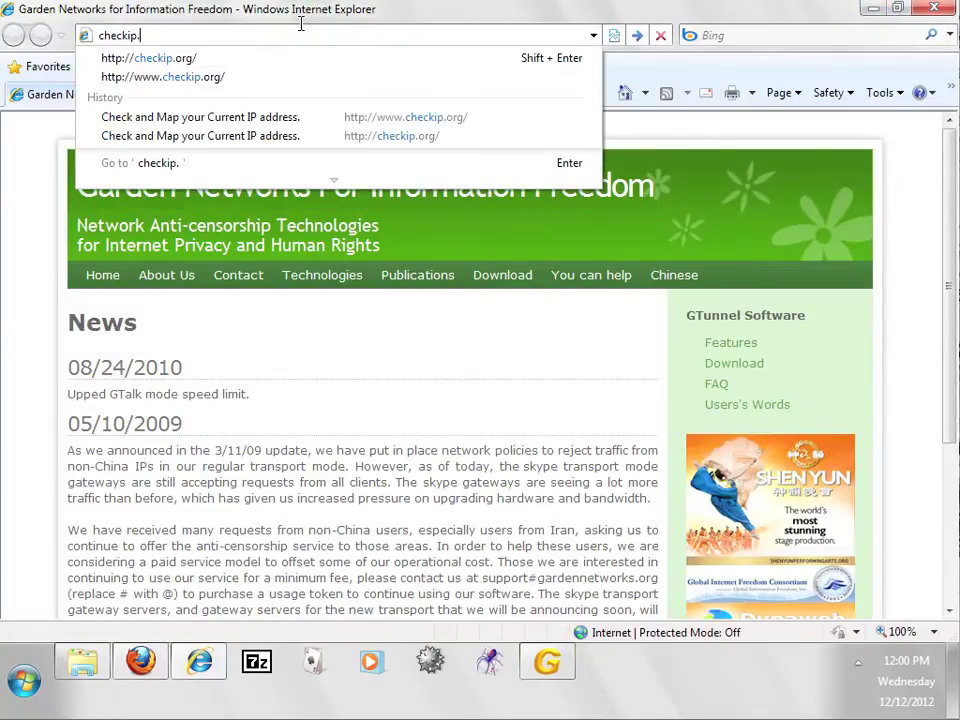
pyautogui.write('org')
pyautogui.press('Return')
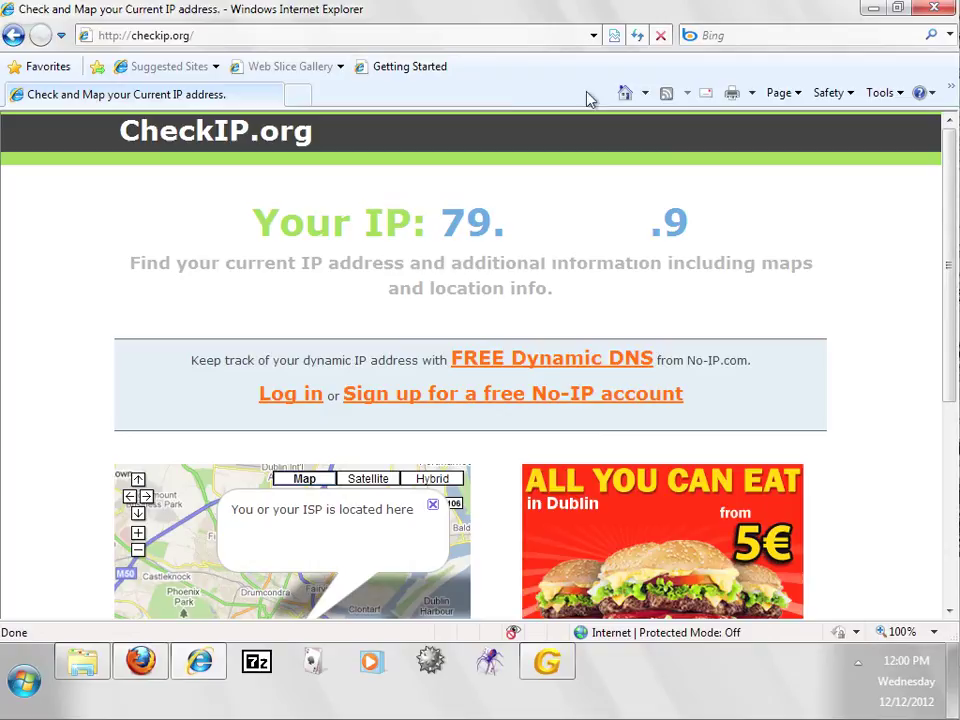
# Step: Open Internet Explorer's LAN settings under Internet Options > Connections
pyautogui.click(896, 94)
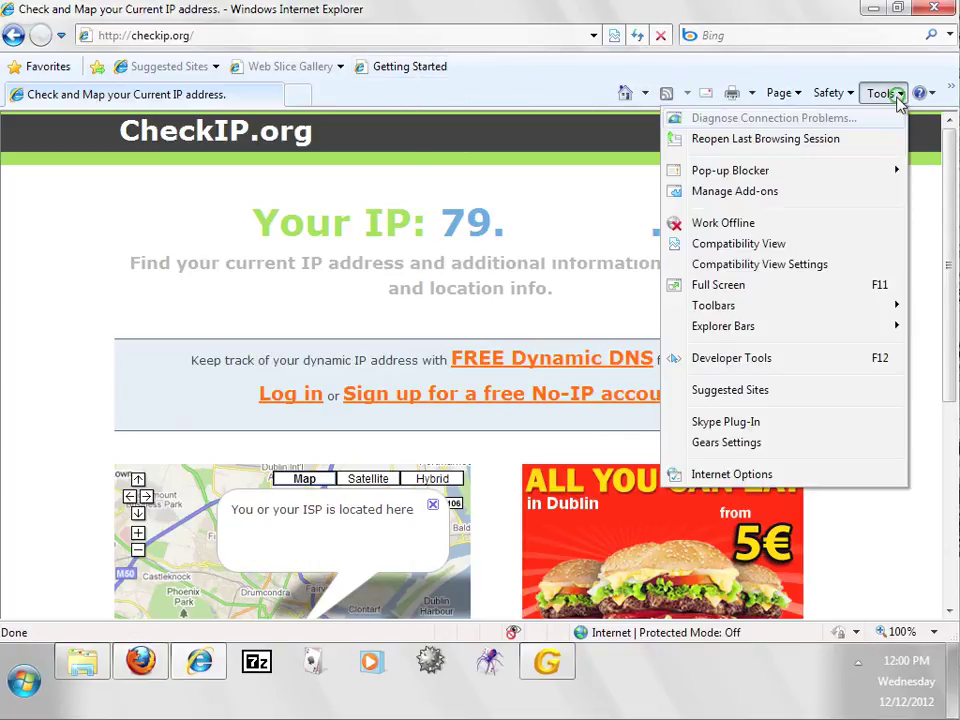
pyautogui.click(733, 474)
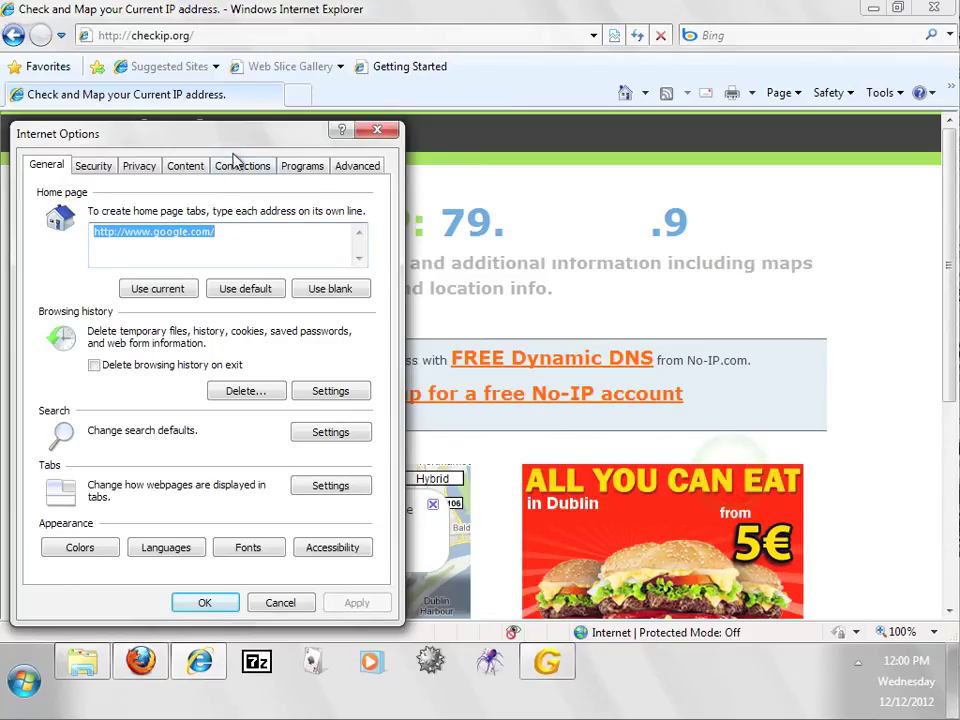
pyautogui.click(238, 166)
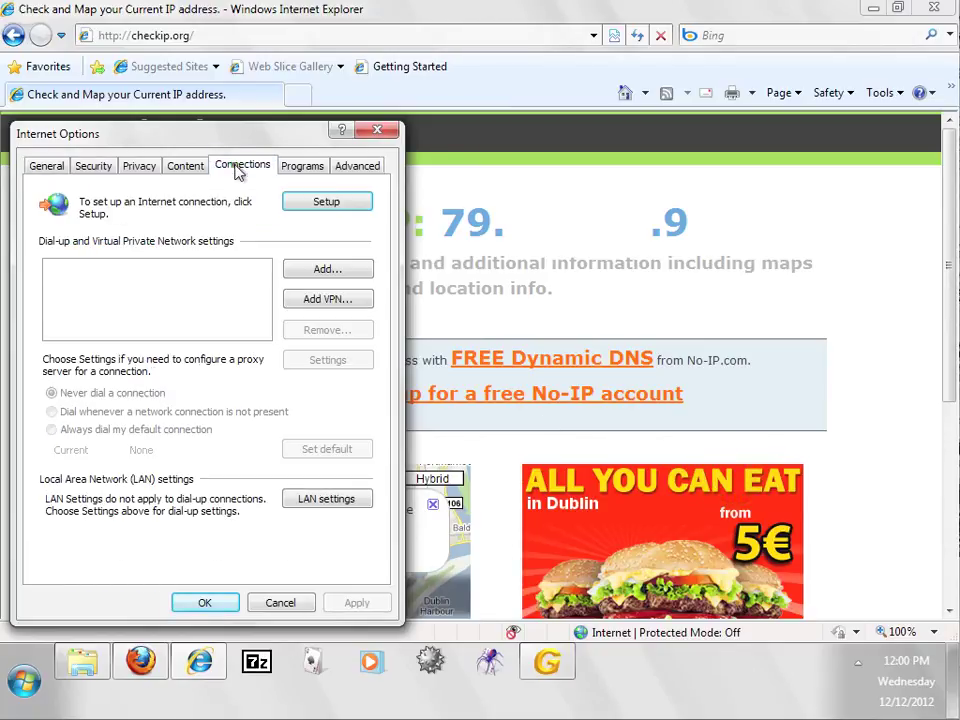
pyautogui.click(298, 497)
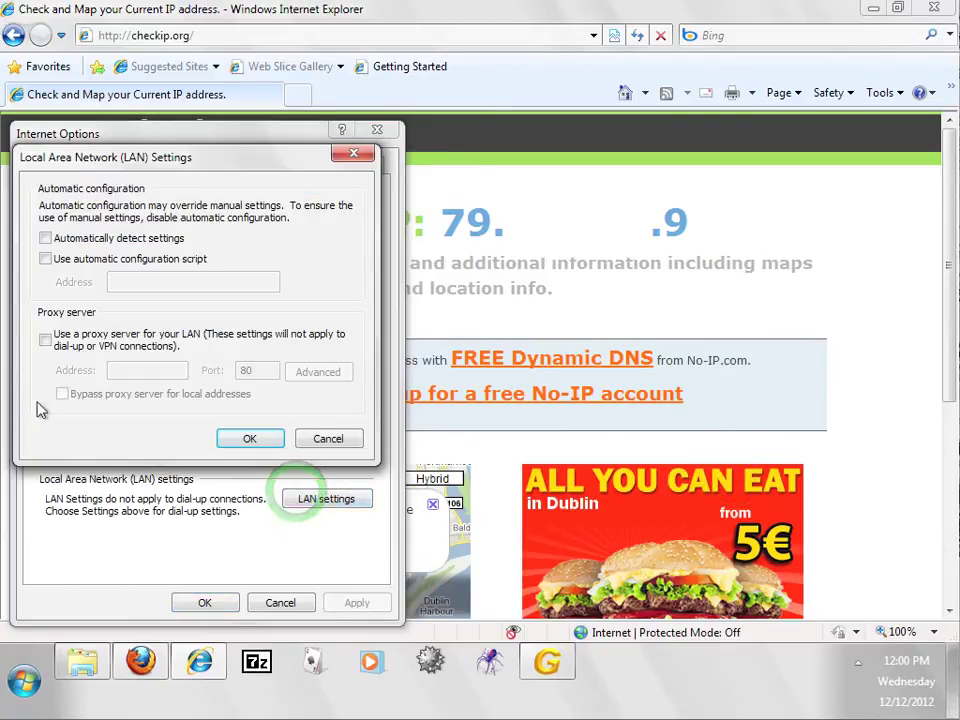
# Step: Enable a proxy server at 127.0.0.1 port 8081 and confirm both dialogs
pyautogui.click(46, 341)
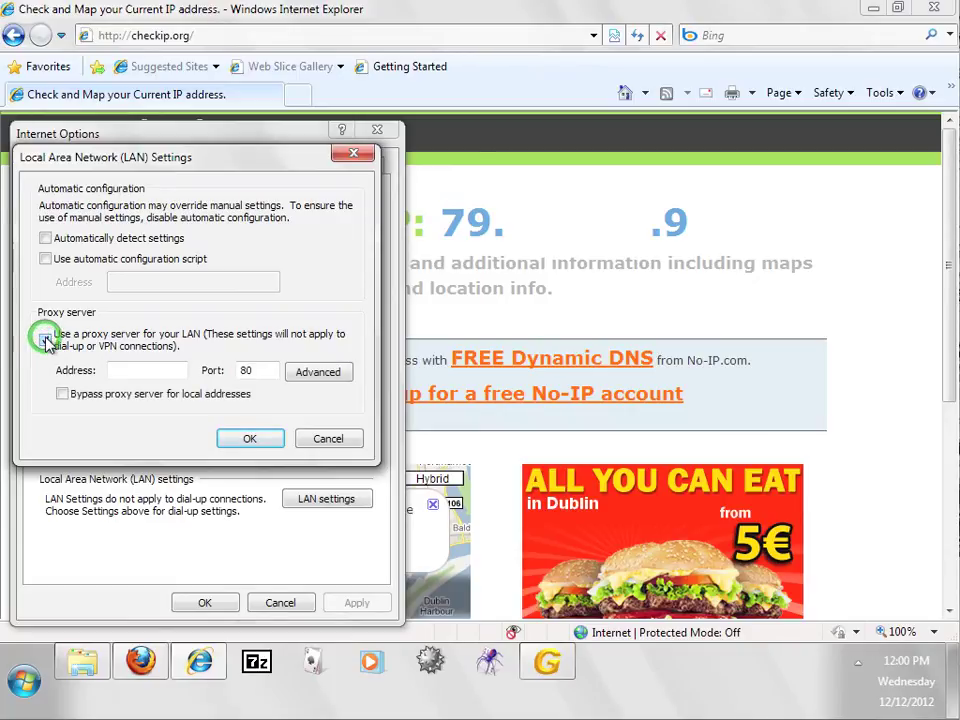
pyautogui.click(152, 370)
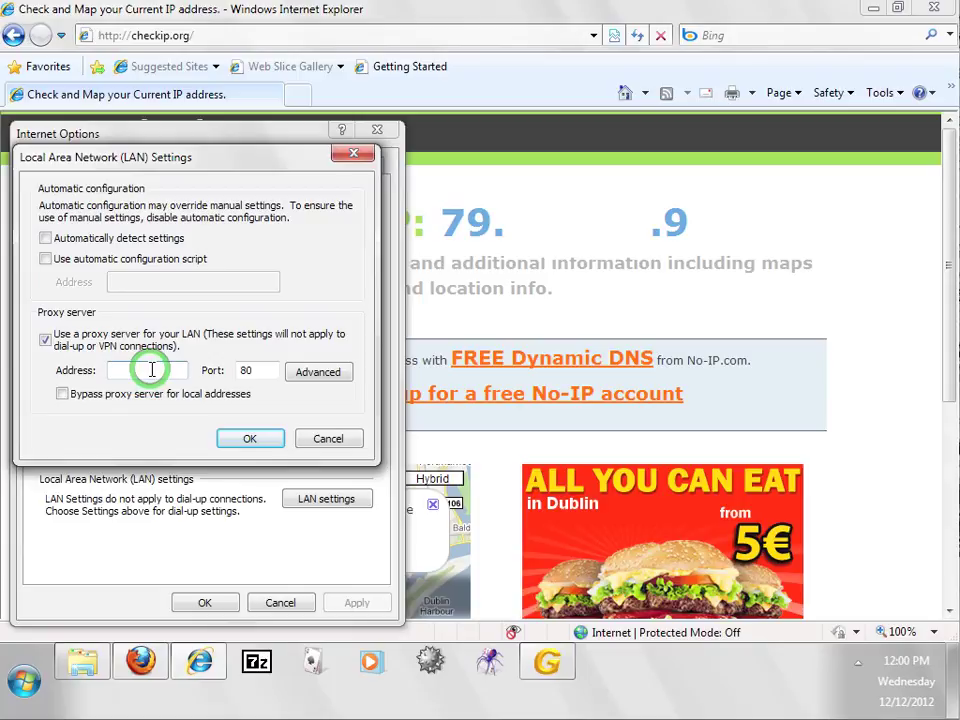
pyautogui.write('1')
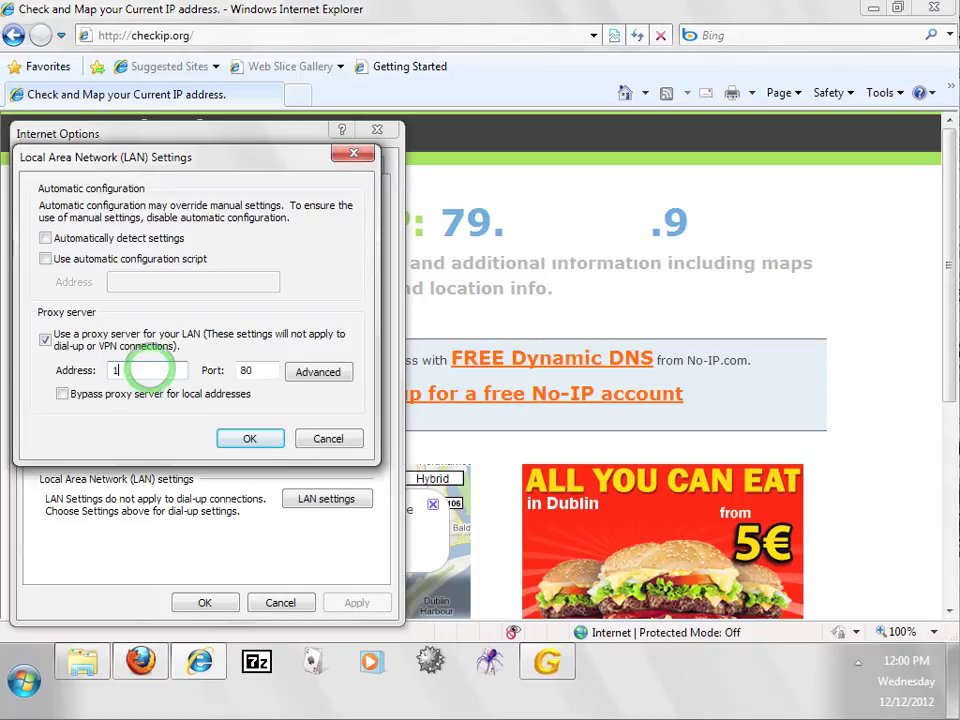
pyautogui.write('27.0.0.1')
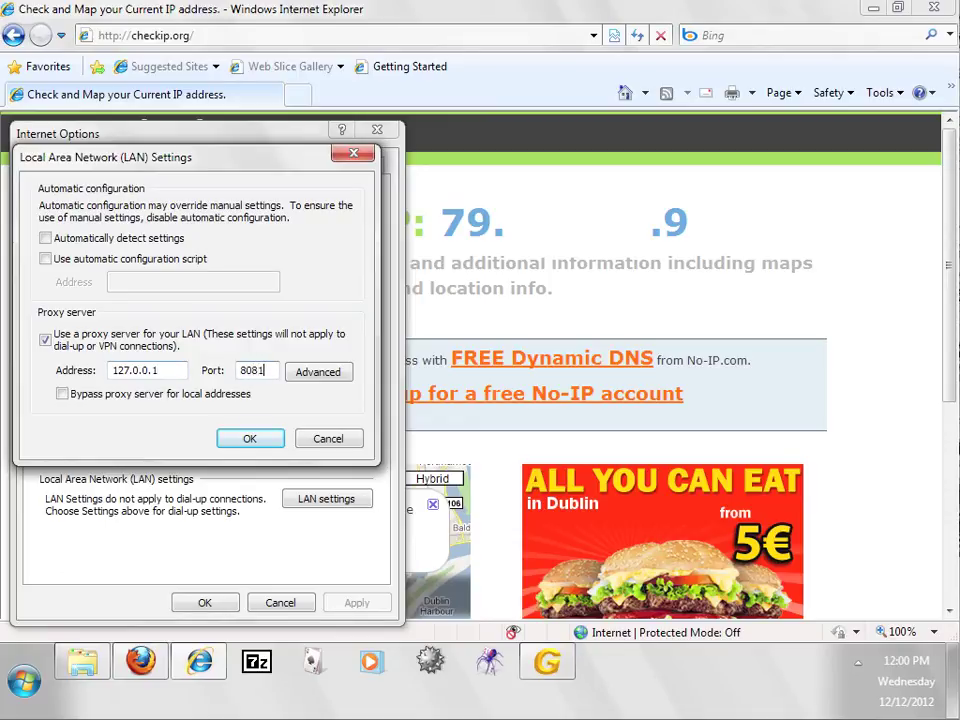
pyautogui.click(250, 441)
pyautogui.click(184, 601)
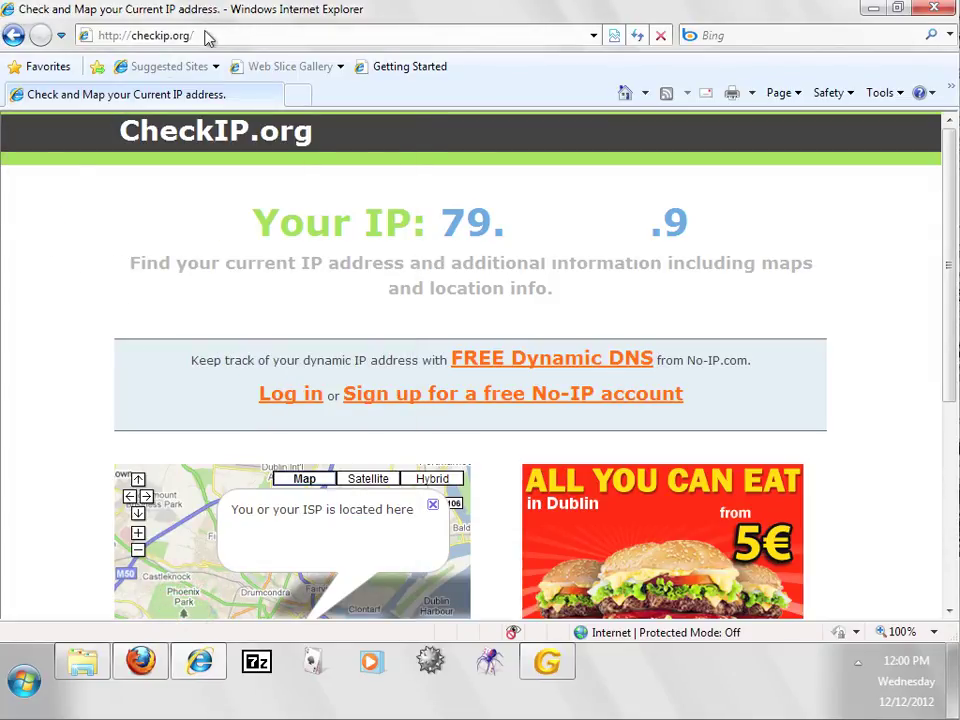
# Step: Reload CheckIP.org in Internet Explorer so it reports the new IP 72.52.66.10
pyautogui.click(205, 36)
pyautogui.click(637, 35)
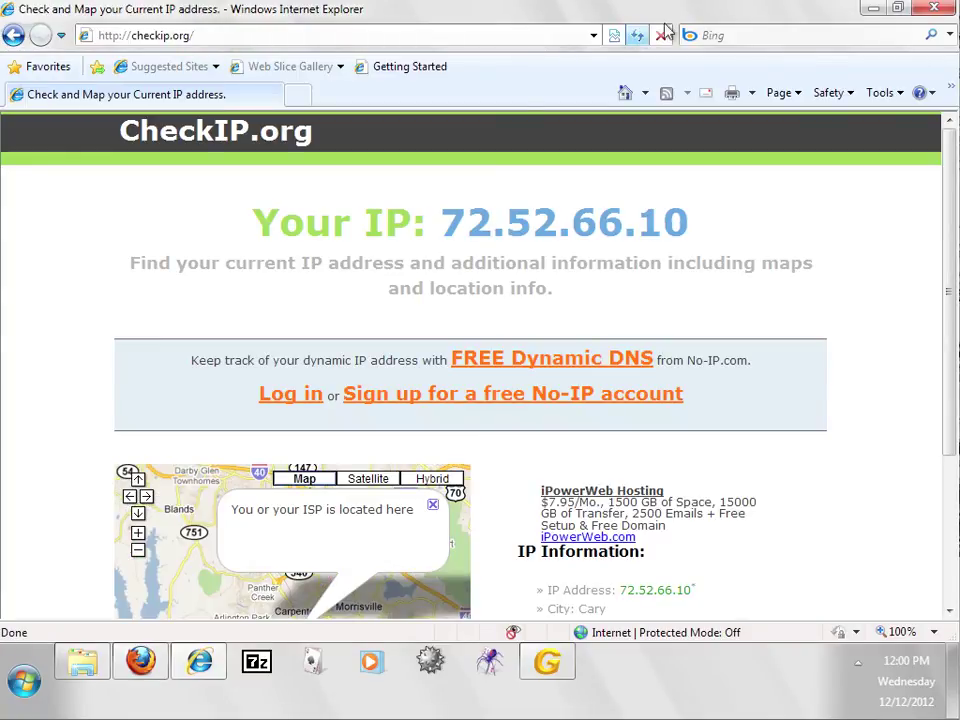
pyautogui.rightClick(130, 657)
# Step: Close the Firefox and Internet Explorer windows from the taskbar
pyautogui.click(84, 612)
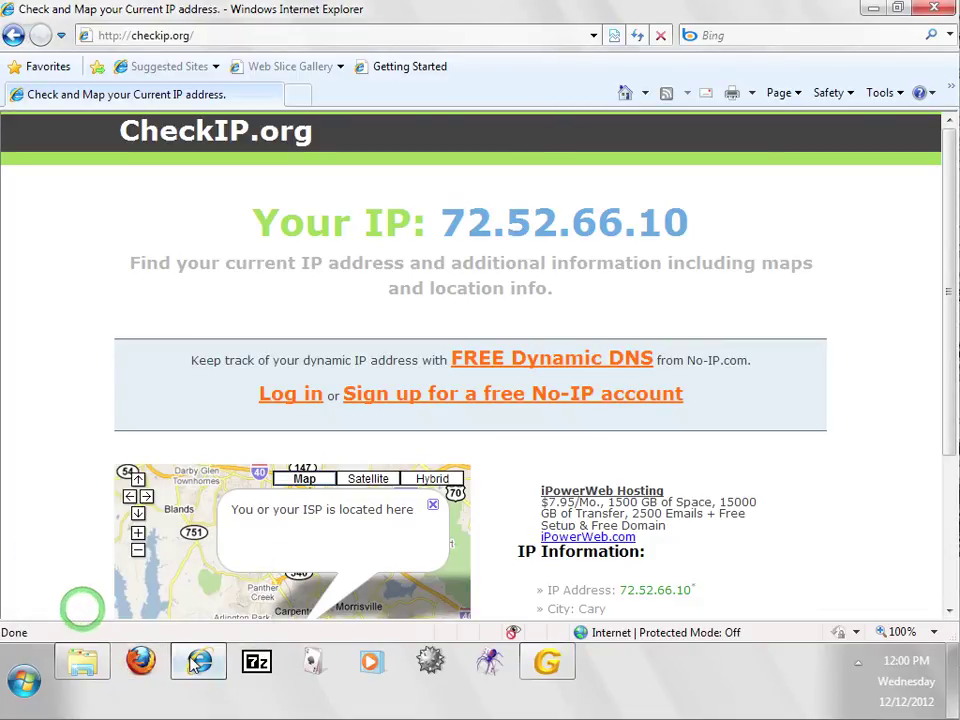
pyautogui.rightClick(199, 661)
pyautogui.click(137, 612)
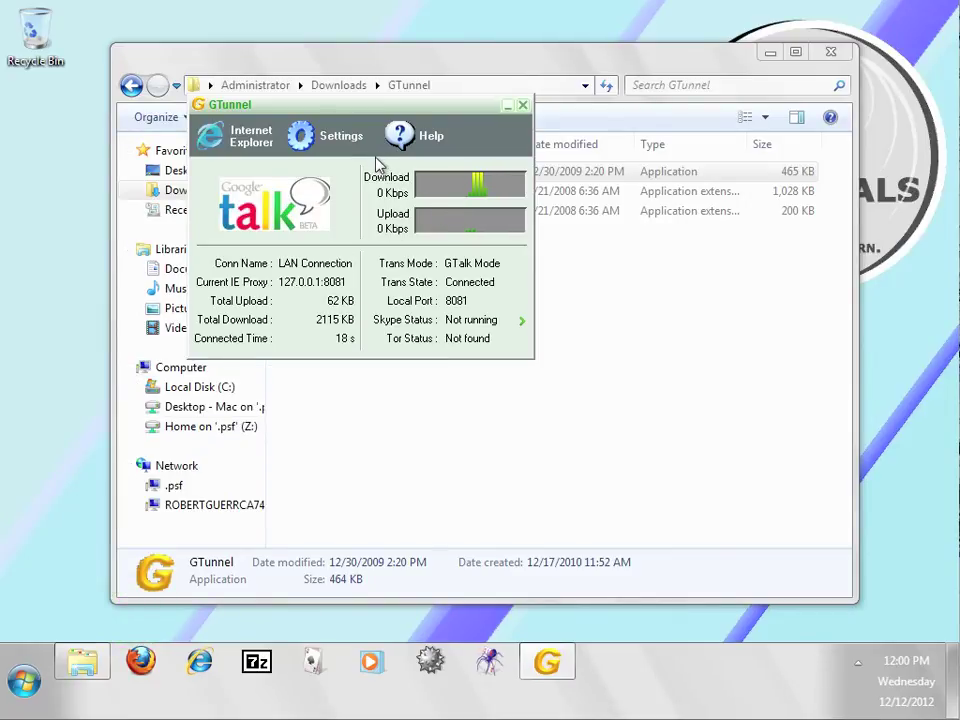
# Step: Exit GTunnel from its tray icon to remove the IE proxy, and close the GTunnel folder window
pyautogui.click(857, 662)
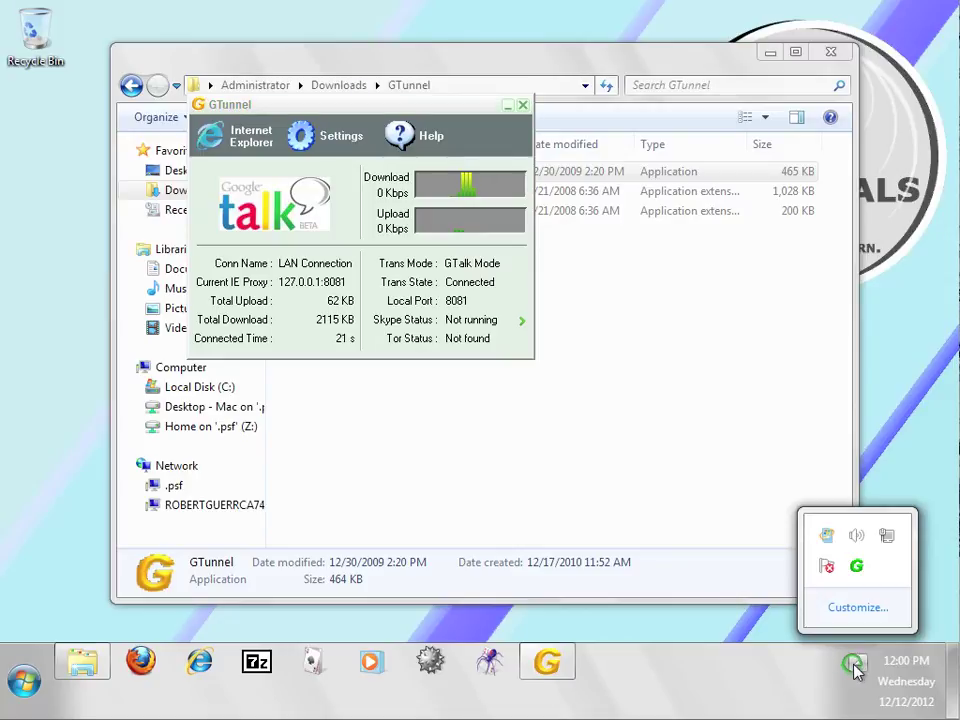
pyautogui.rightClick(857, 570)
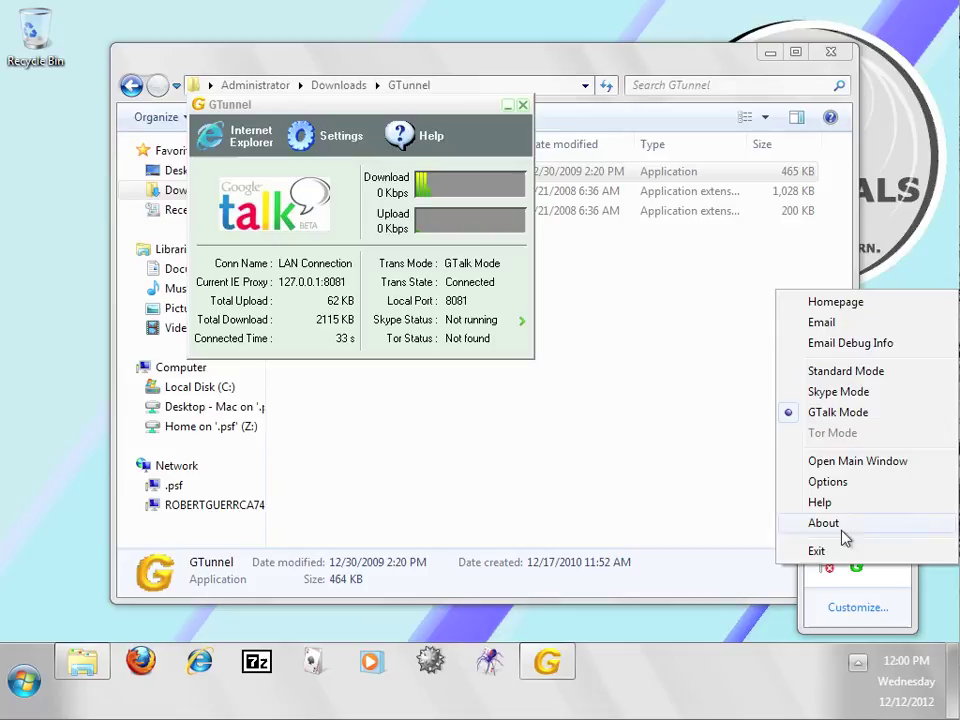
pyautogui.click(818, 551)
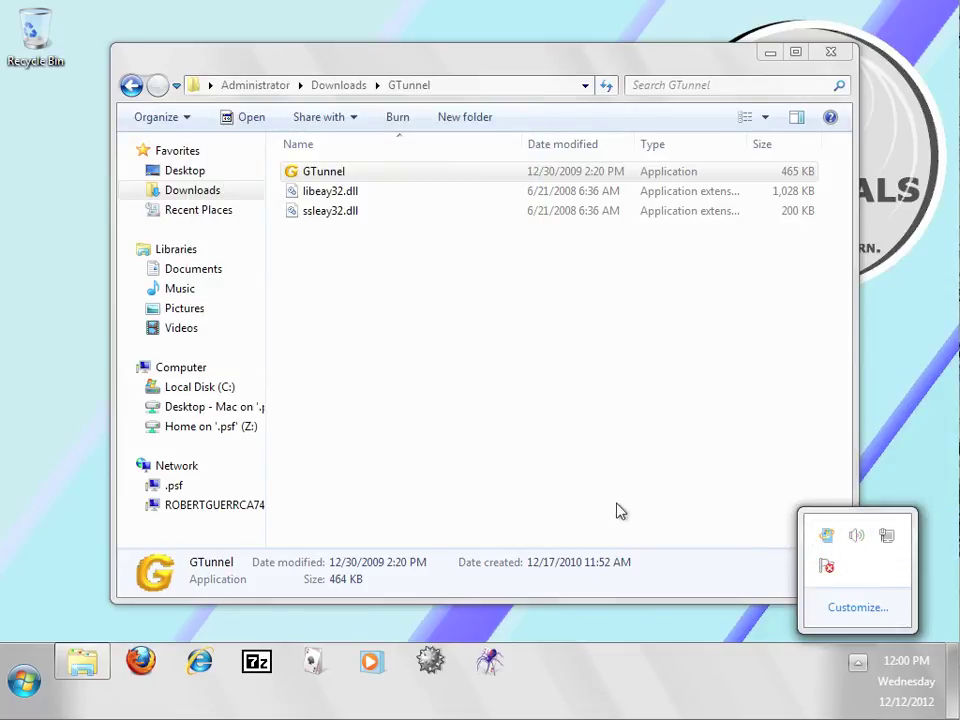
pyautogui.click(827, 54)
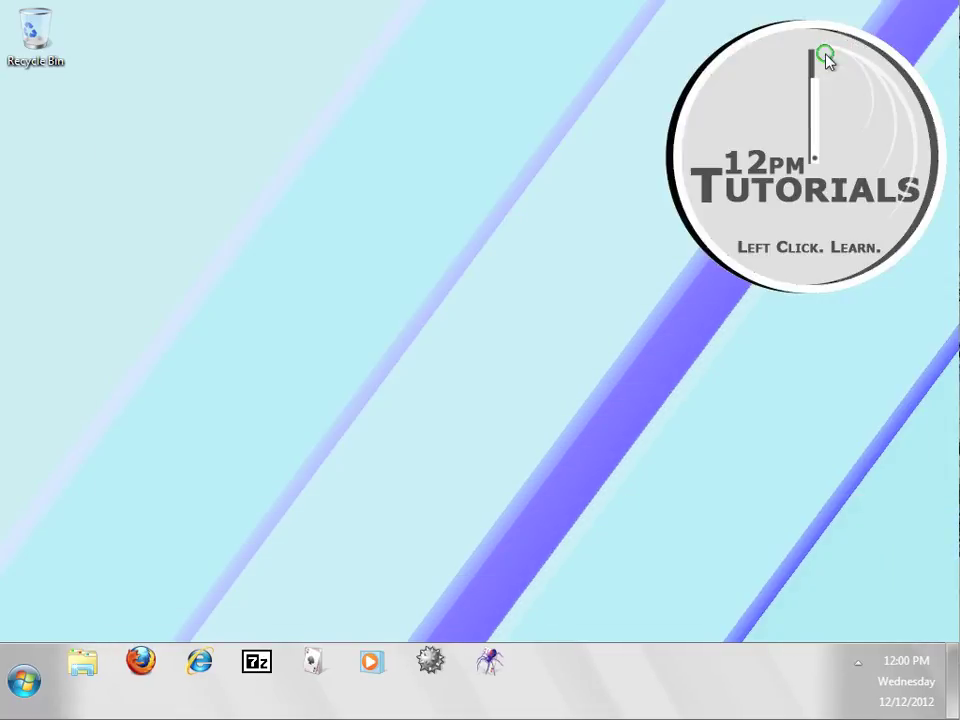